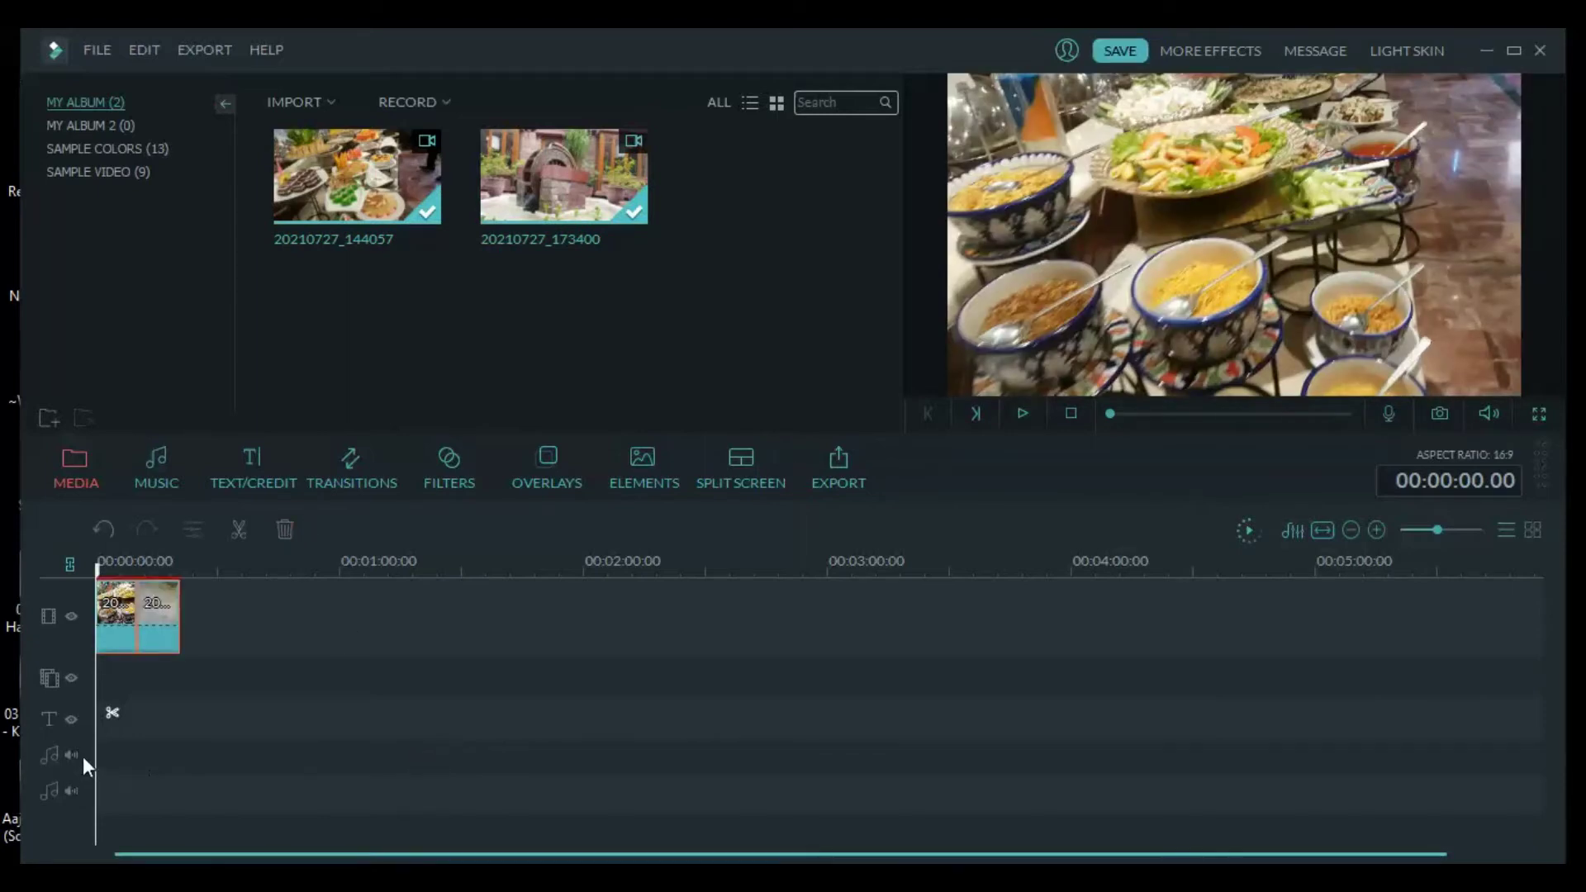
# Detach the audio from both video clips on the timeline
pyautogui.rightClick(115, 637)
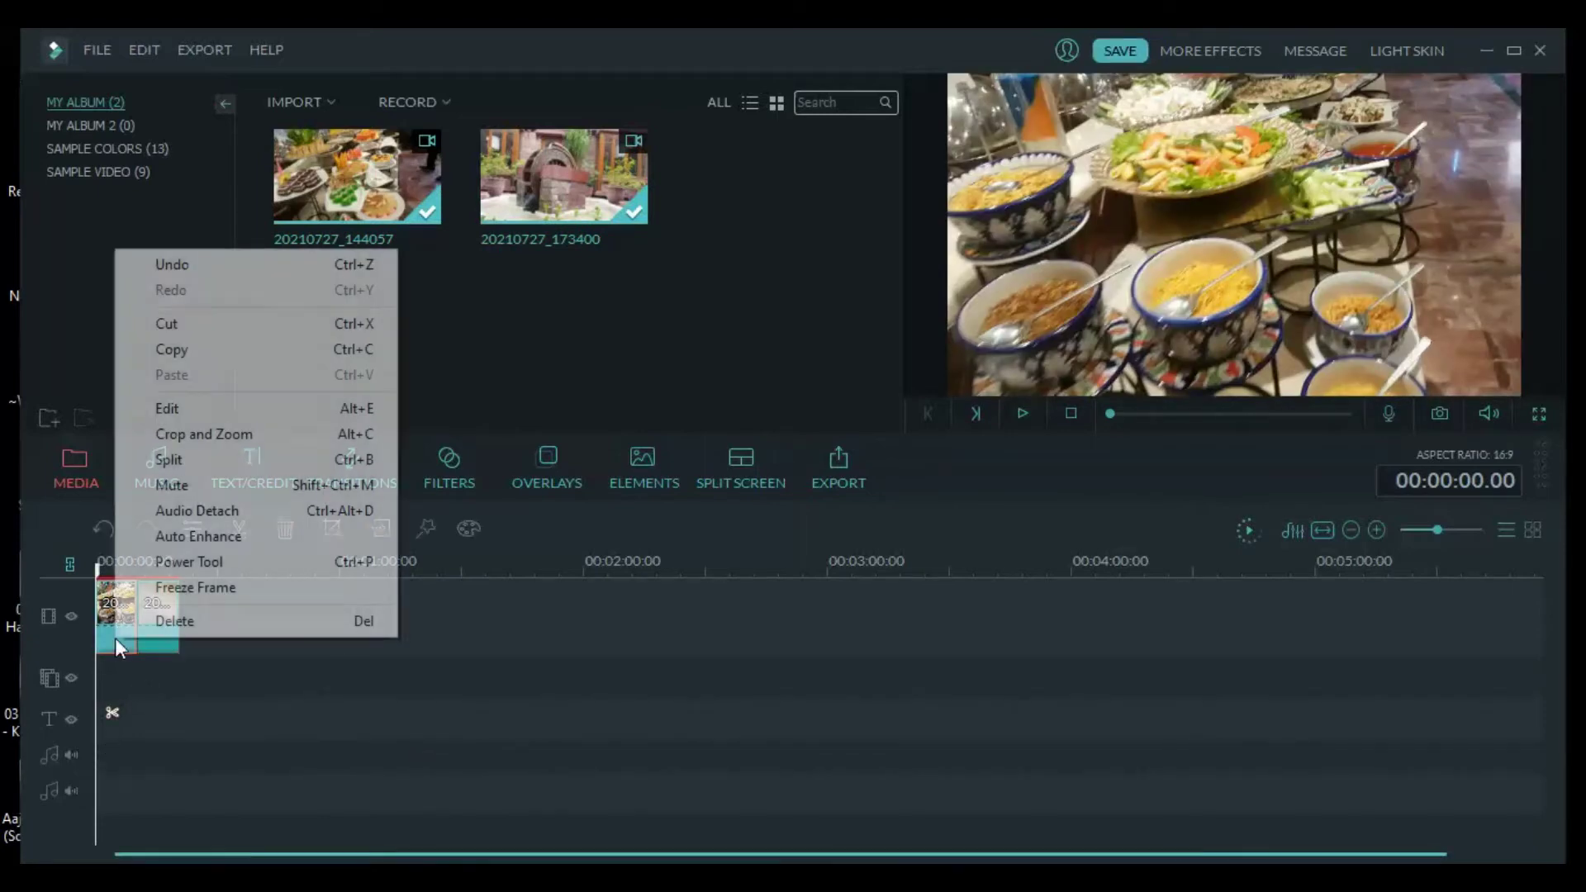
pyautogui.click(173, 511)
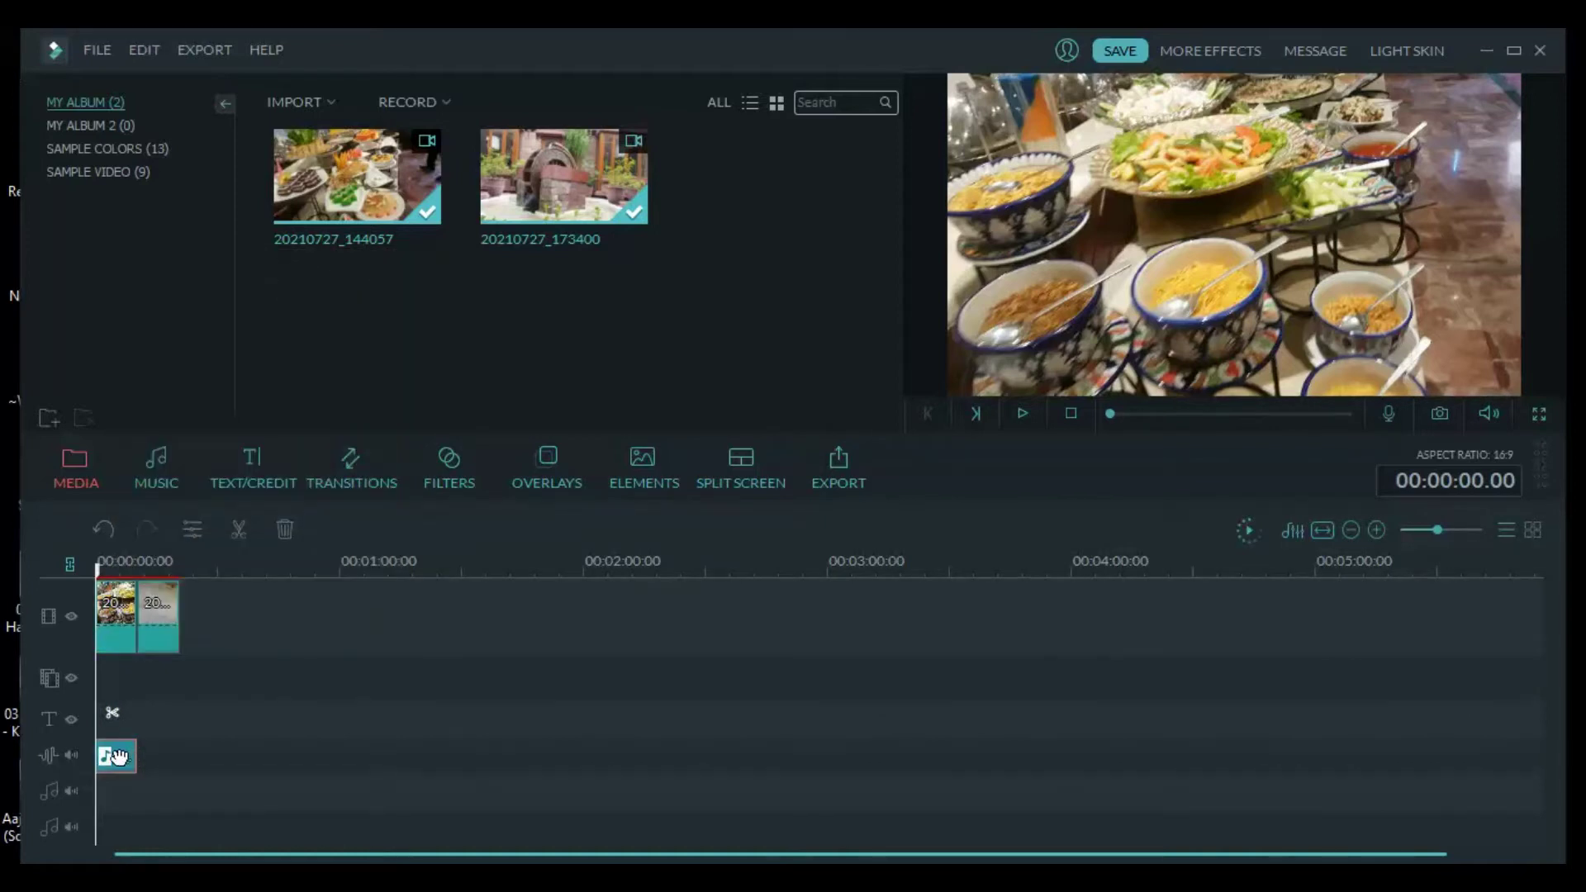
pyautogui.click(162, 626)
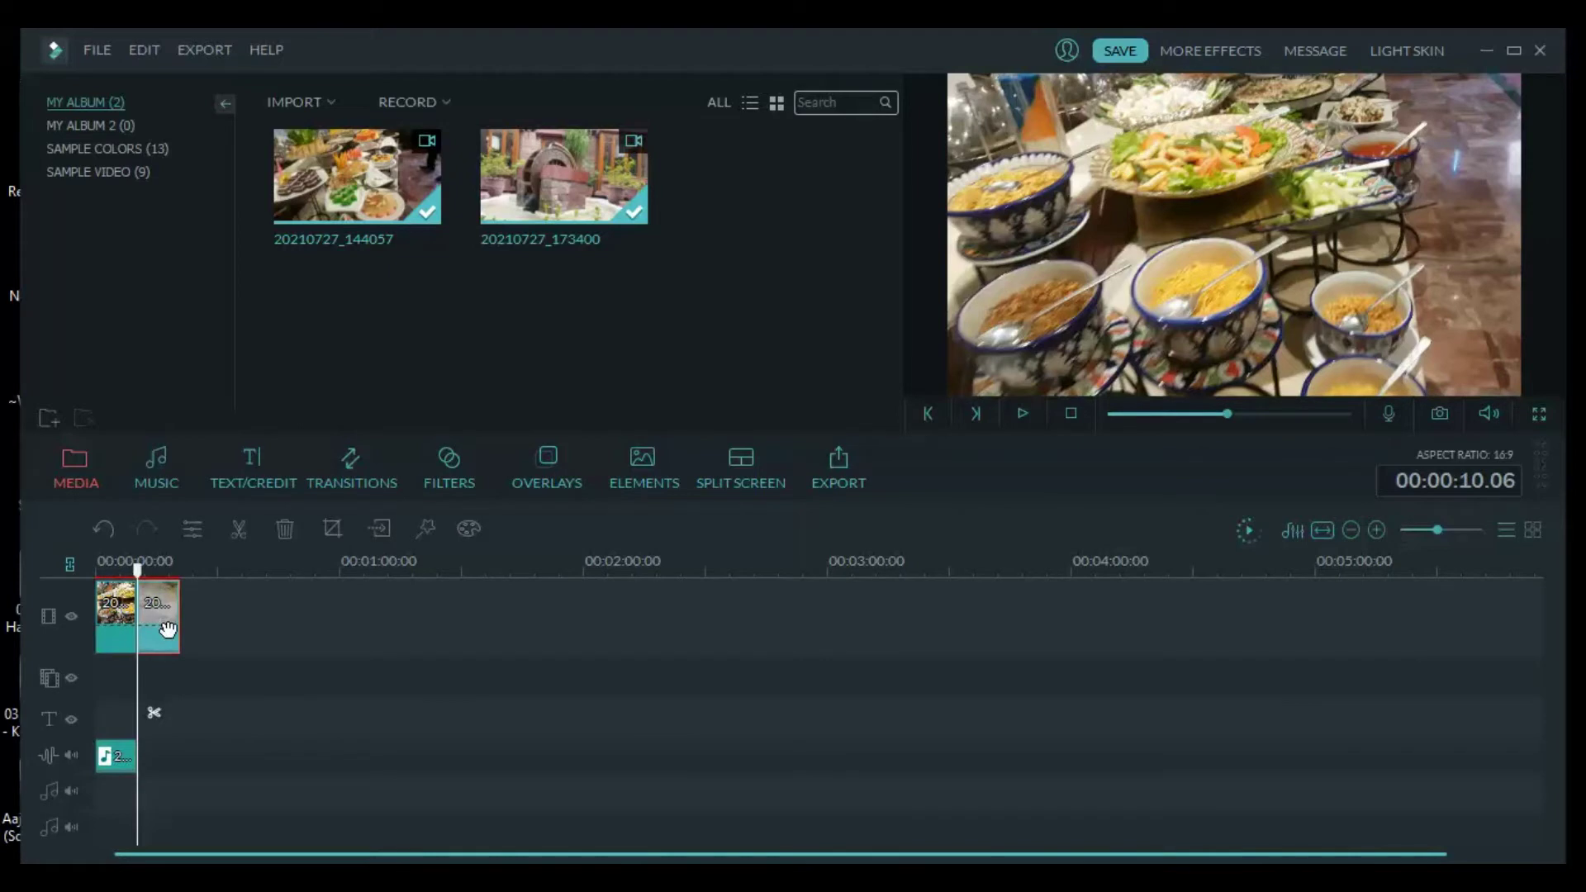
pyautogui.rightClick(166, 616)
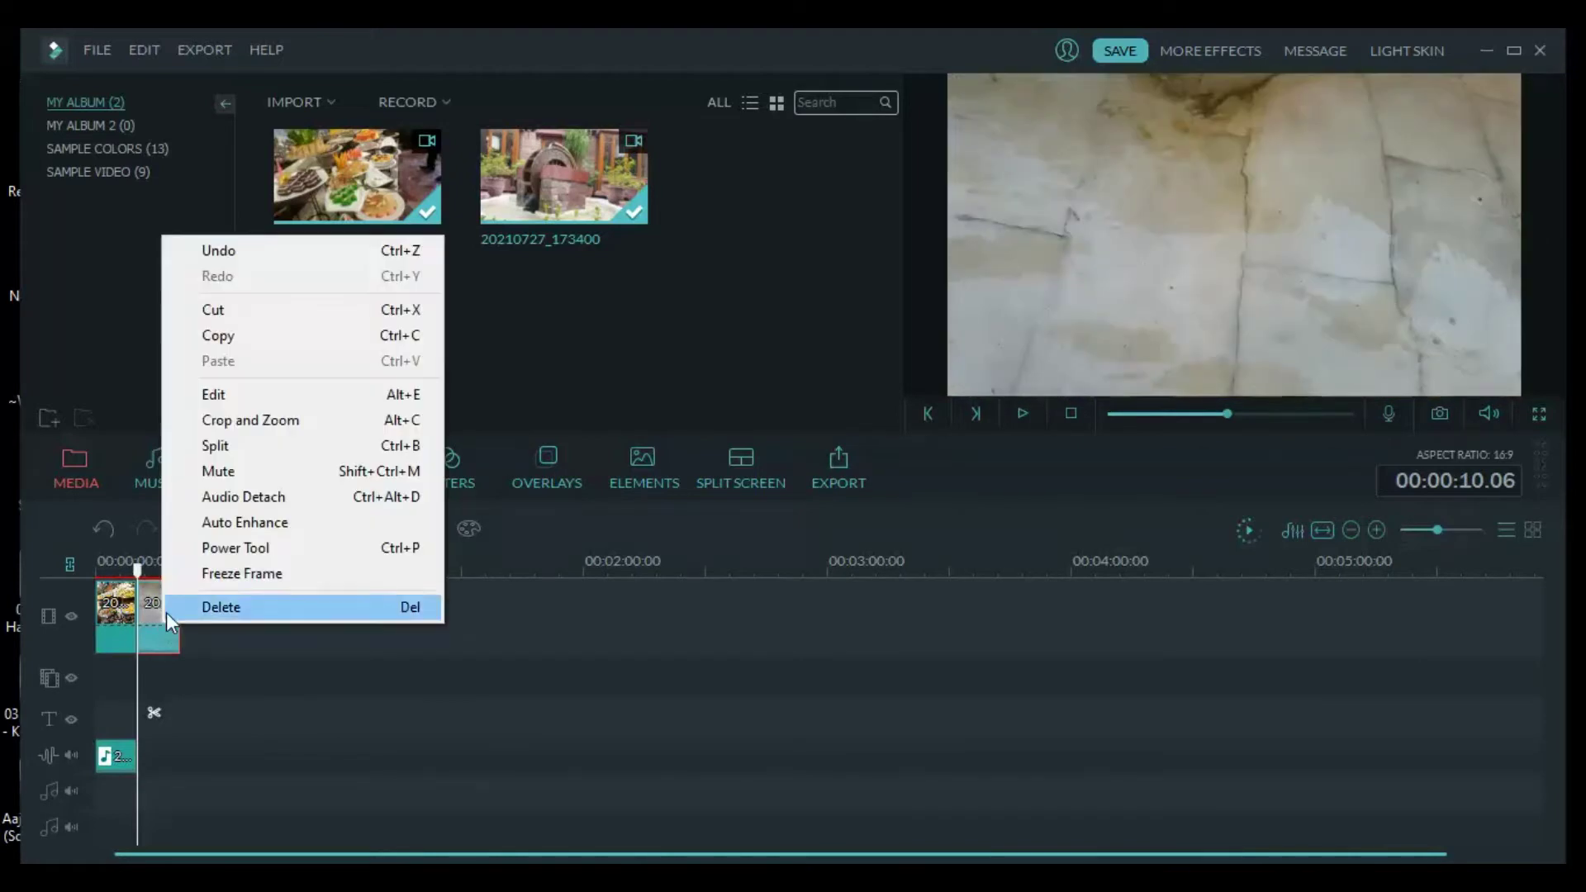
pyautogui.click(204, 498)
# Delete both detached audio clips from the audio track
pyautogui.rightClick(177, 754)
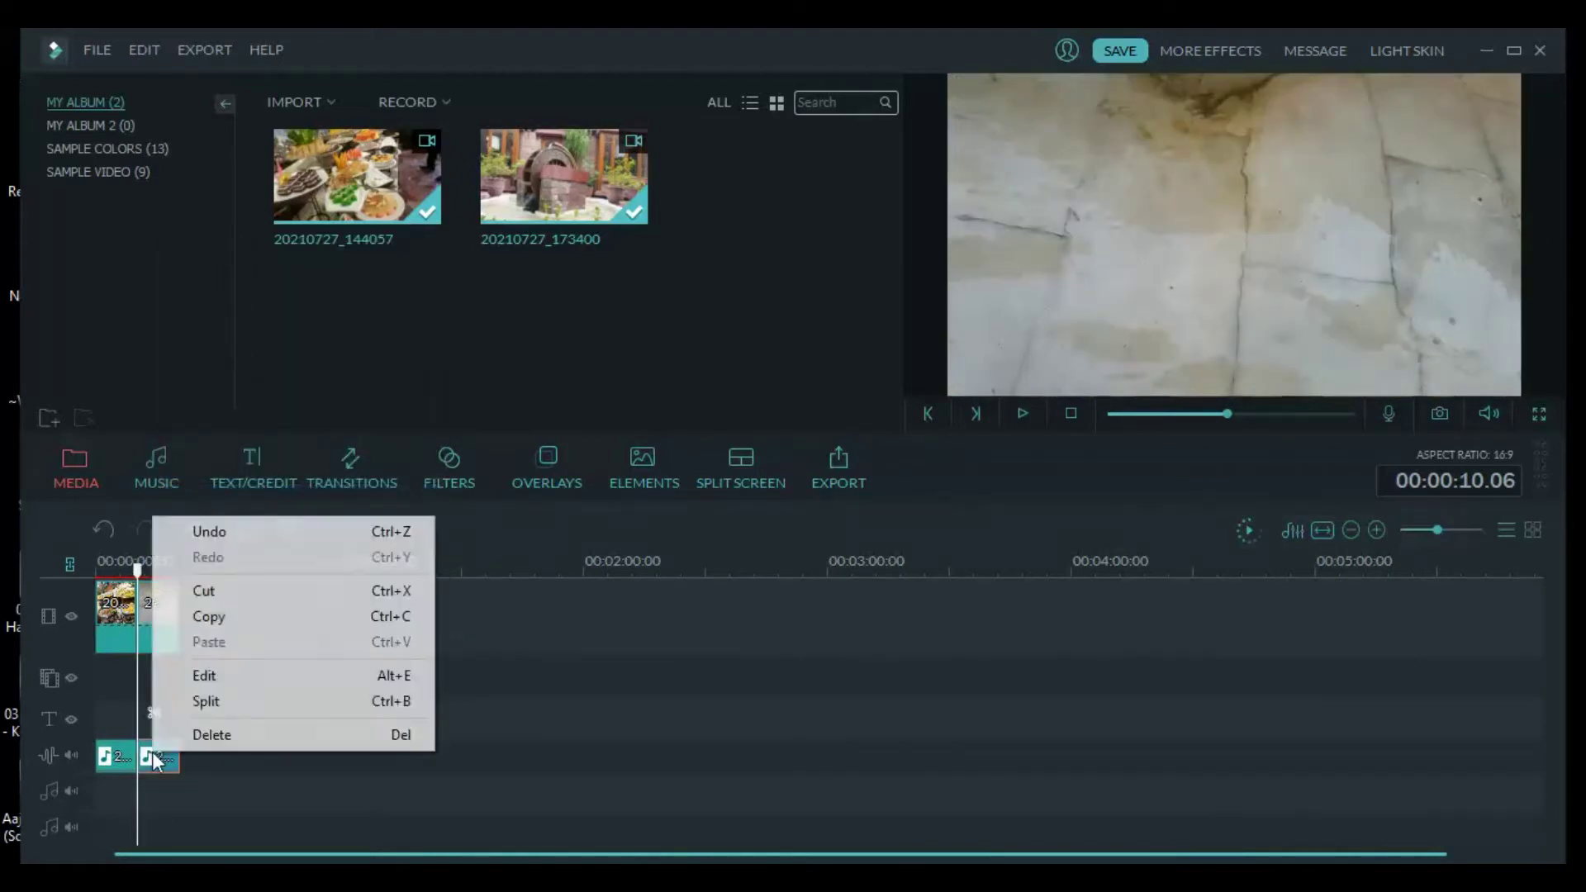
pyautogui.click(177, 744)
pyautogui.click(112, 760)
pyautogui.rightClick(113, 758)
pyautogui.click(137, 743)
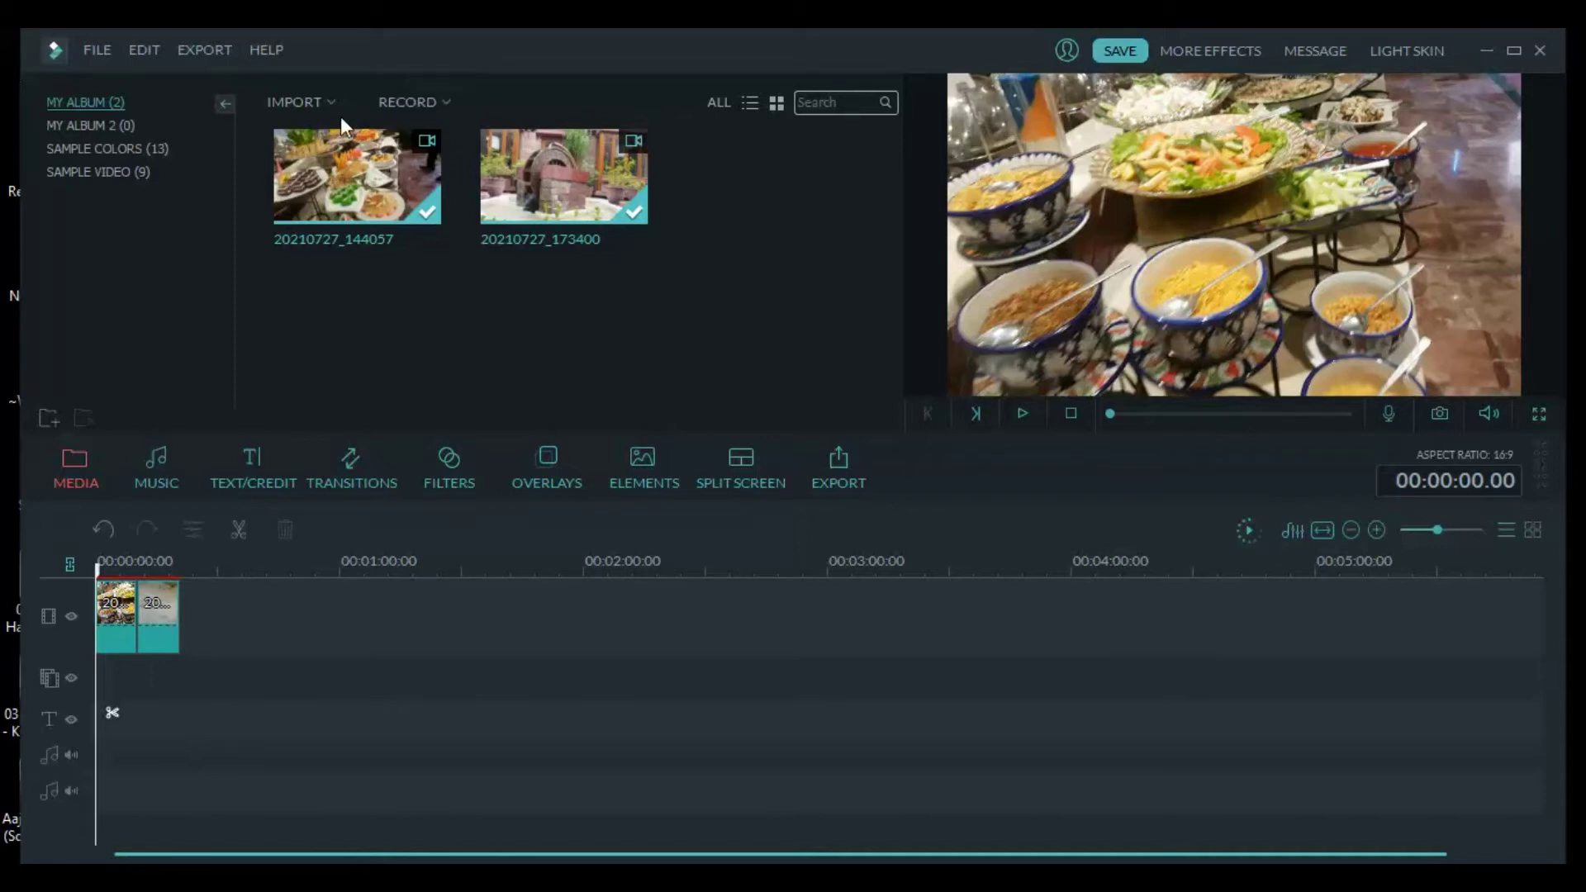
# Import the song file Aaj Mile Hain (SongsMp3.Com).mp3 from the Desktop into the album
pyautogui.click(302, 99)
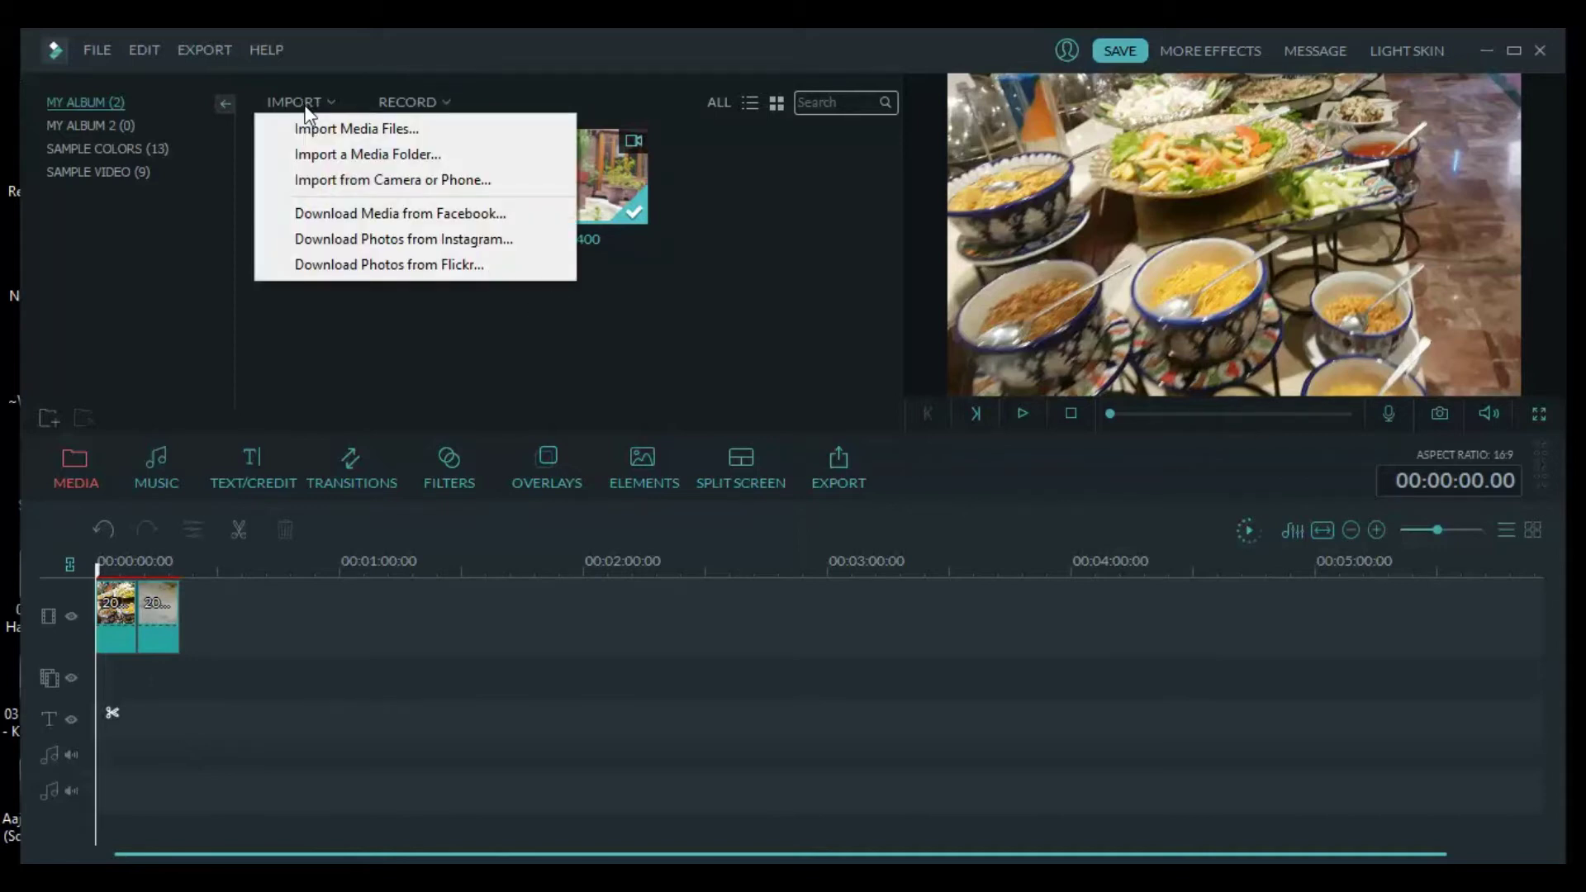
pyautogui.click(317, 128)
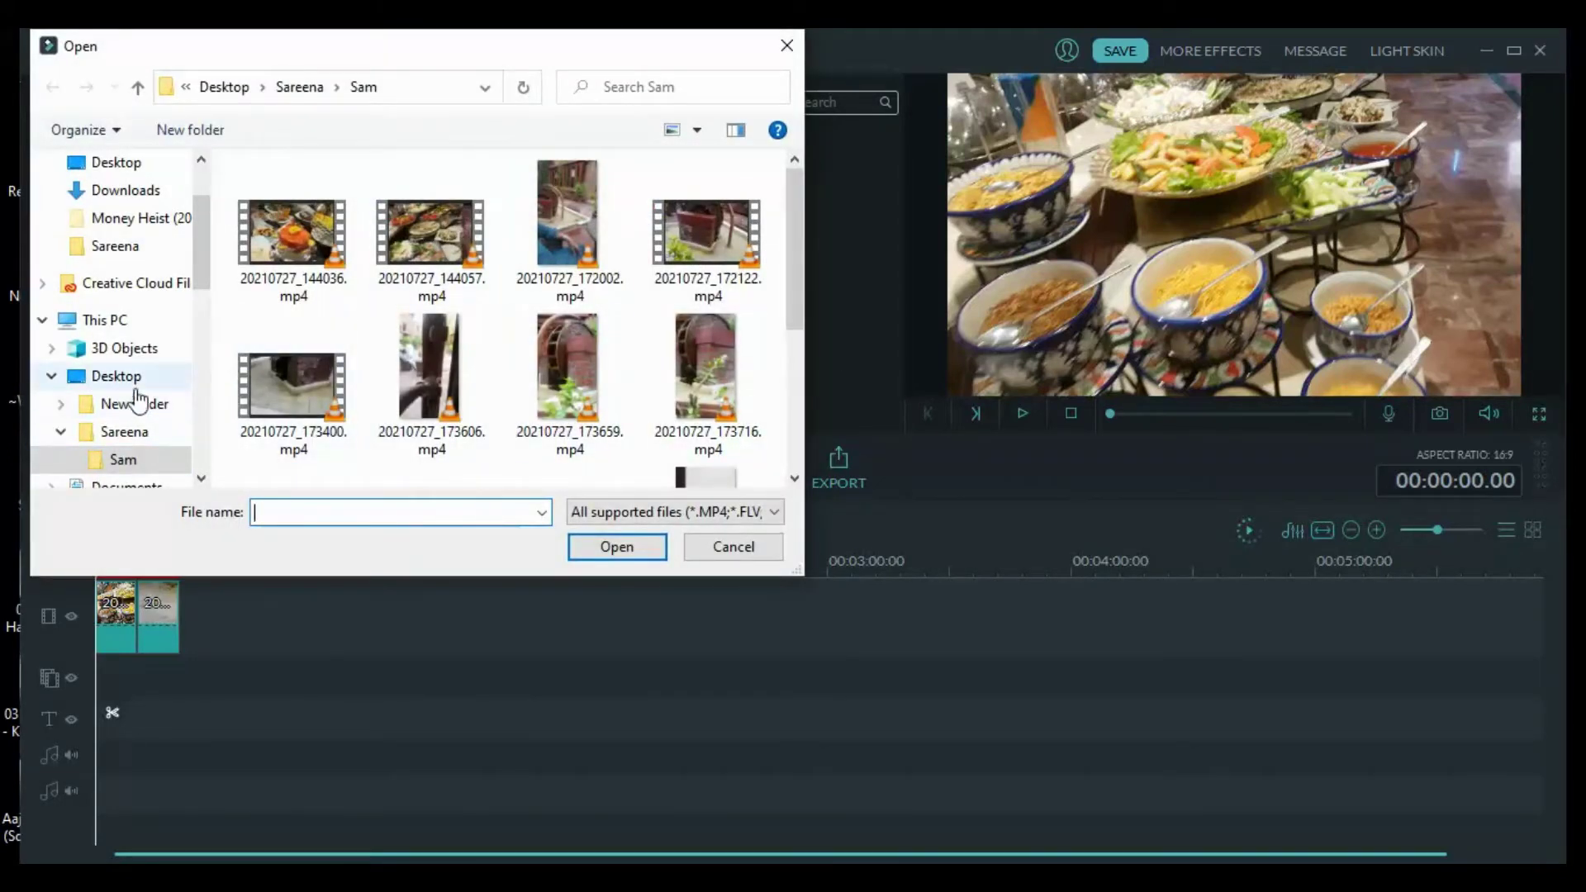
pyautogui.click(115, 377)
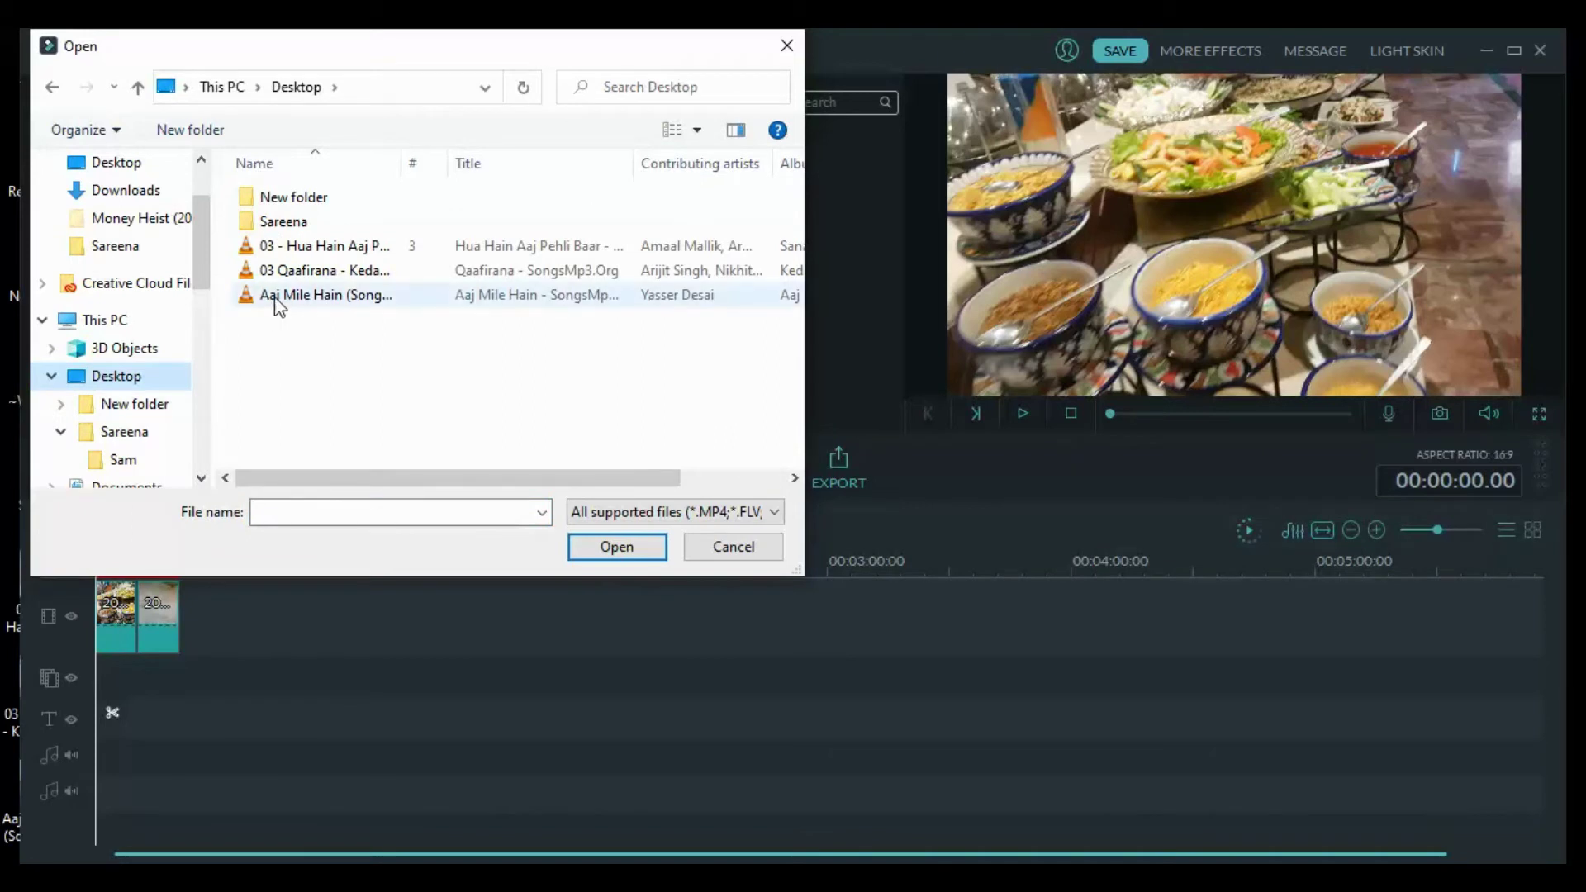
pyautogui.click(280, 295)
pyautogui.click(620, 550)
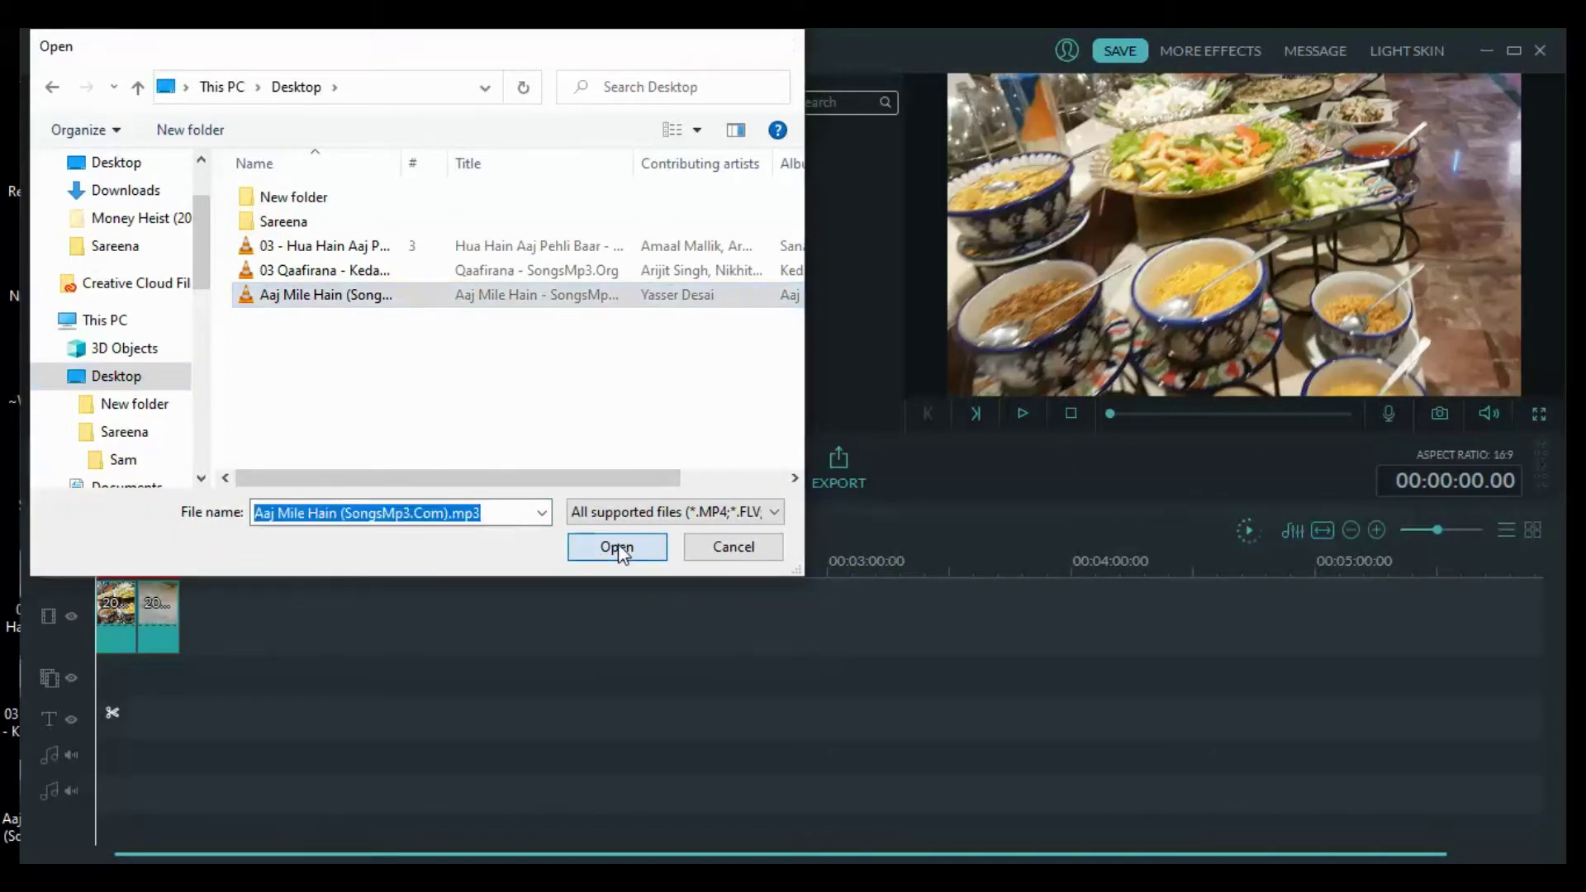
# Add the imported song to the first audio track and preview it with the video for a few seconds
pyautogui.moveTo(770, 175)
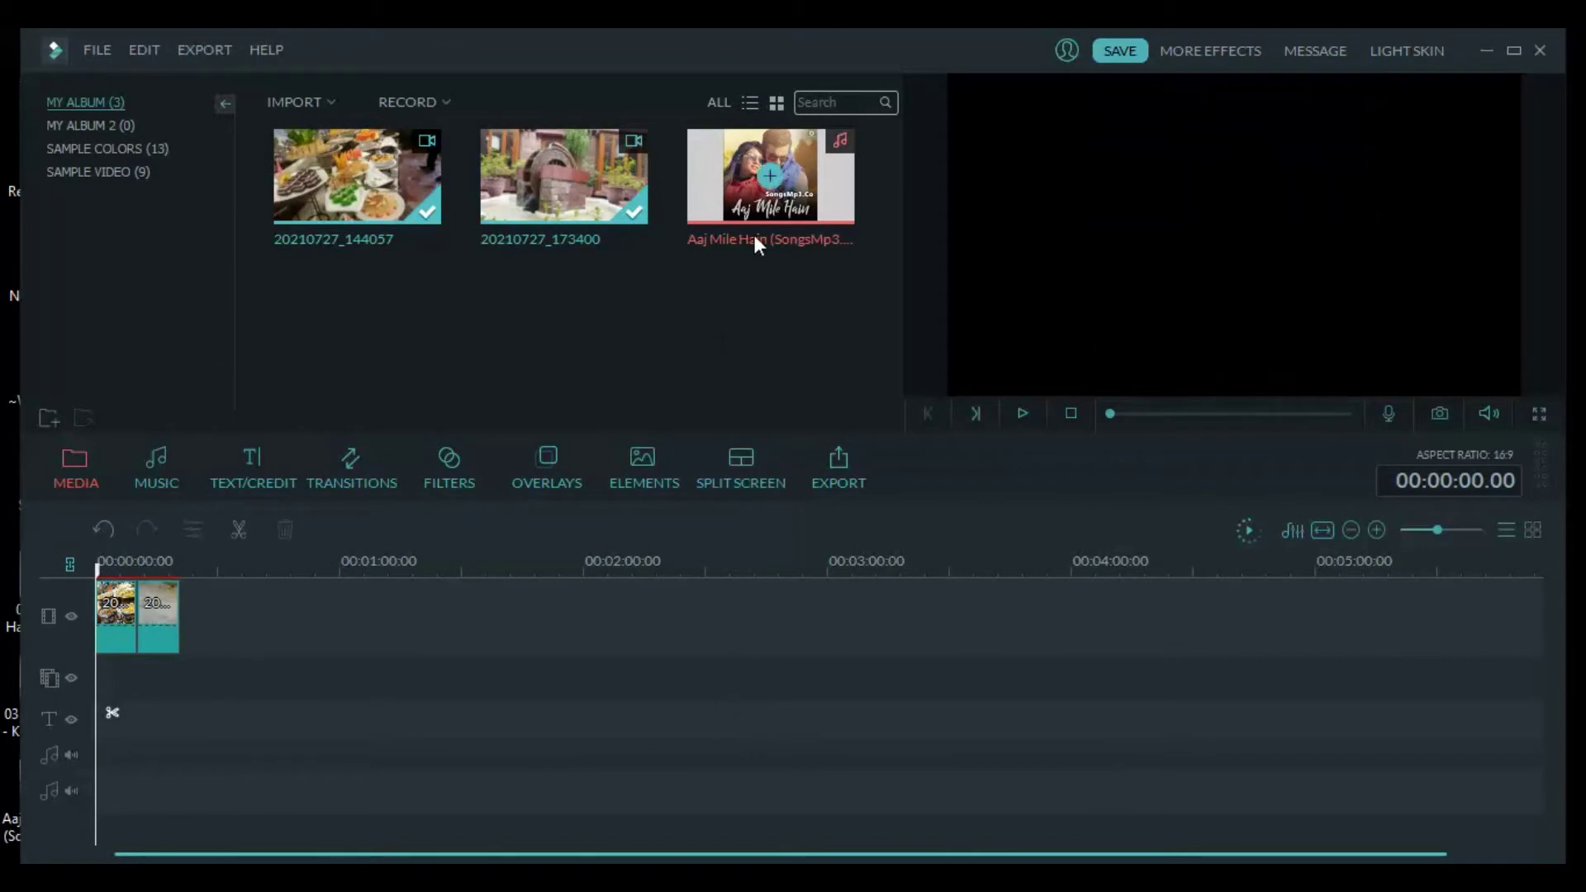
pyautogui.click(771, 176)
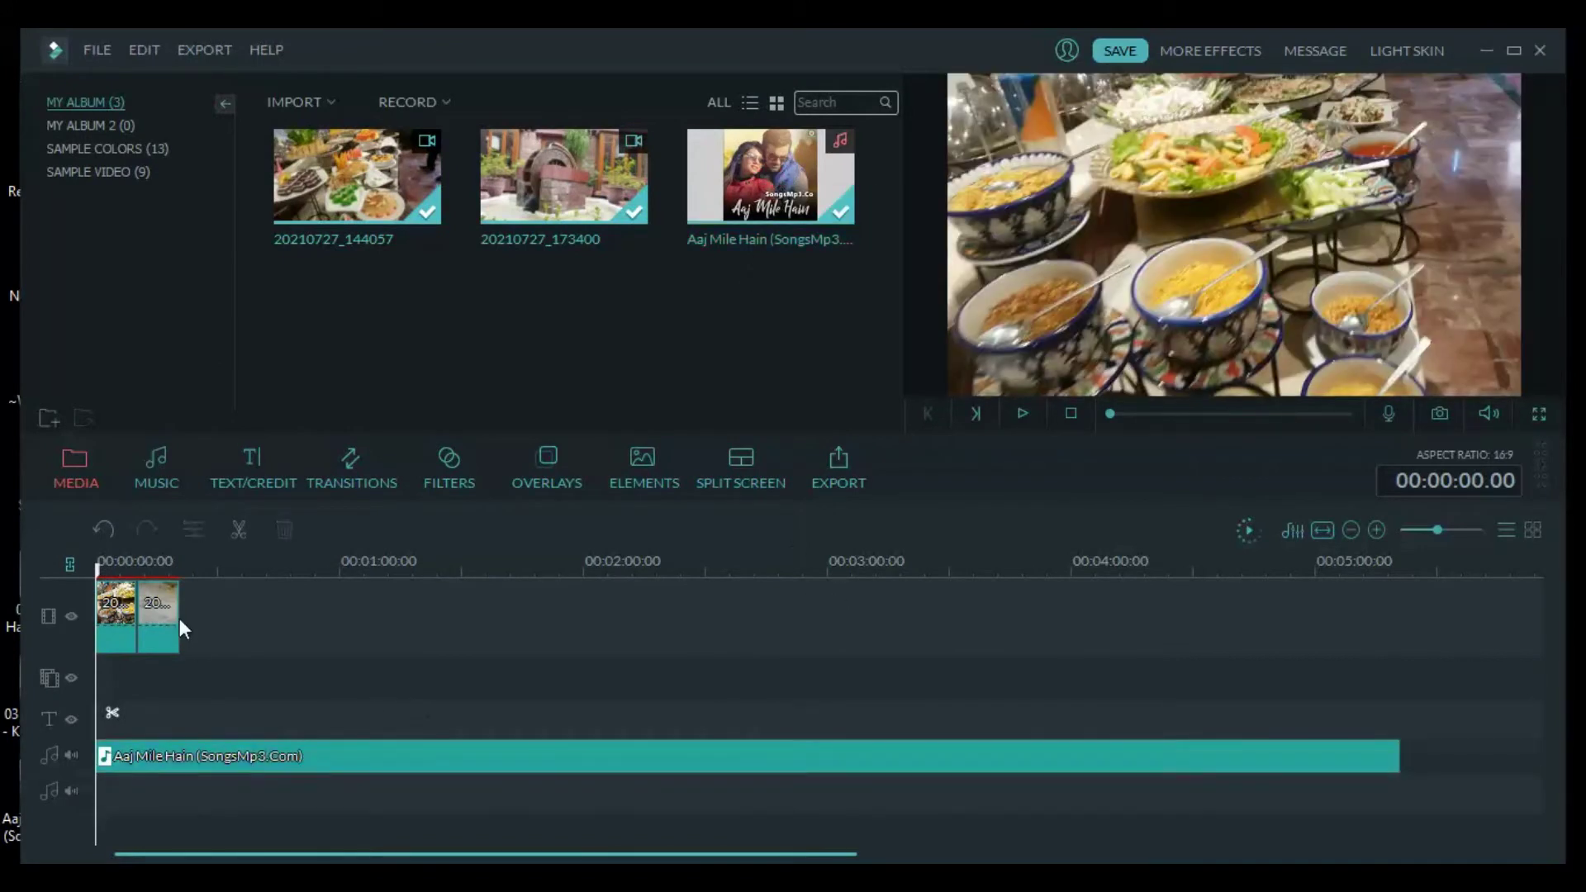
pyautogui.click(1029, 410)
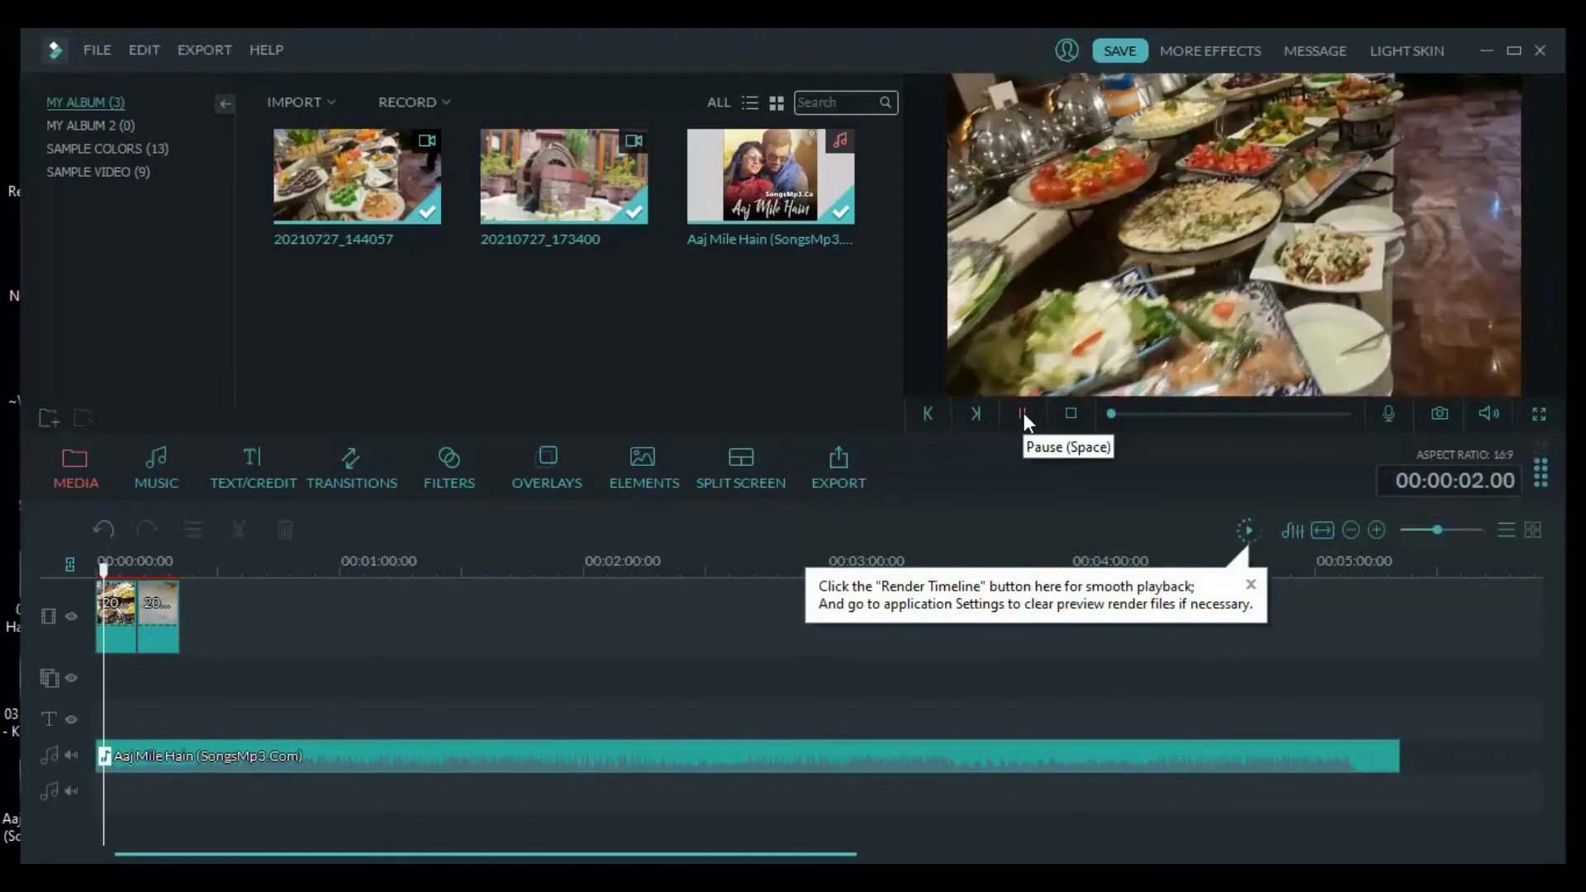
pyautogui.click(1023, 413)
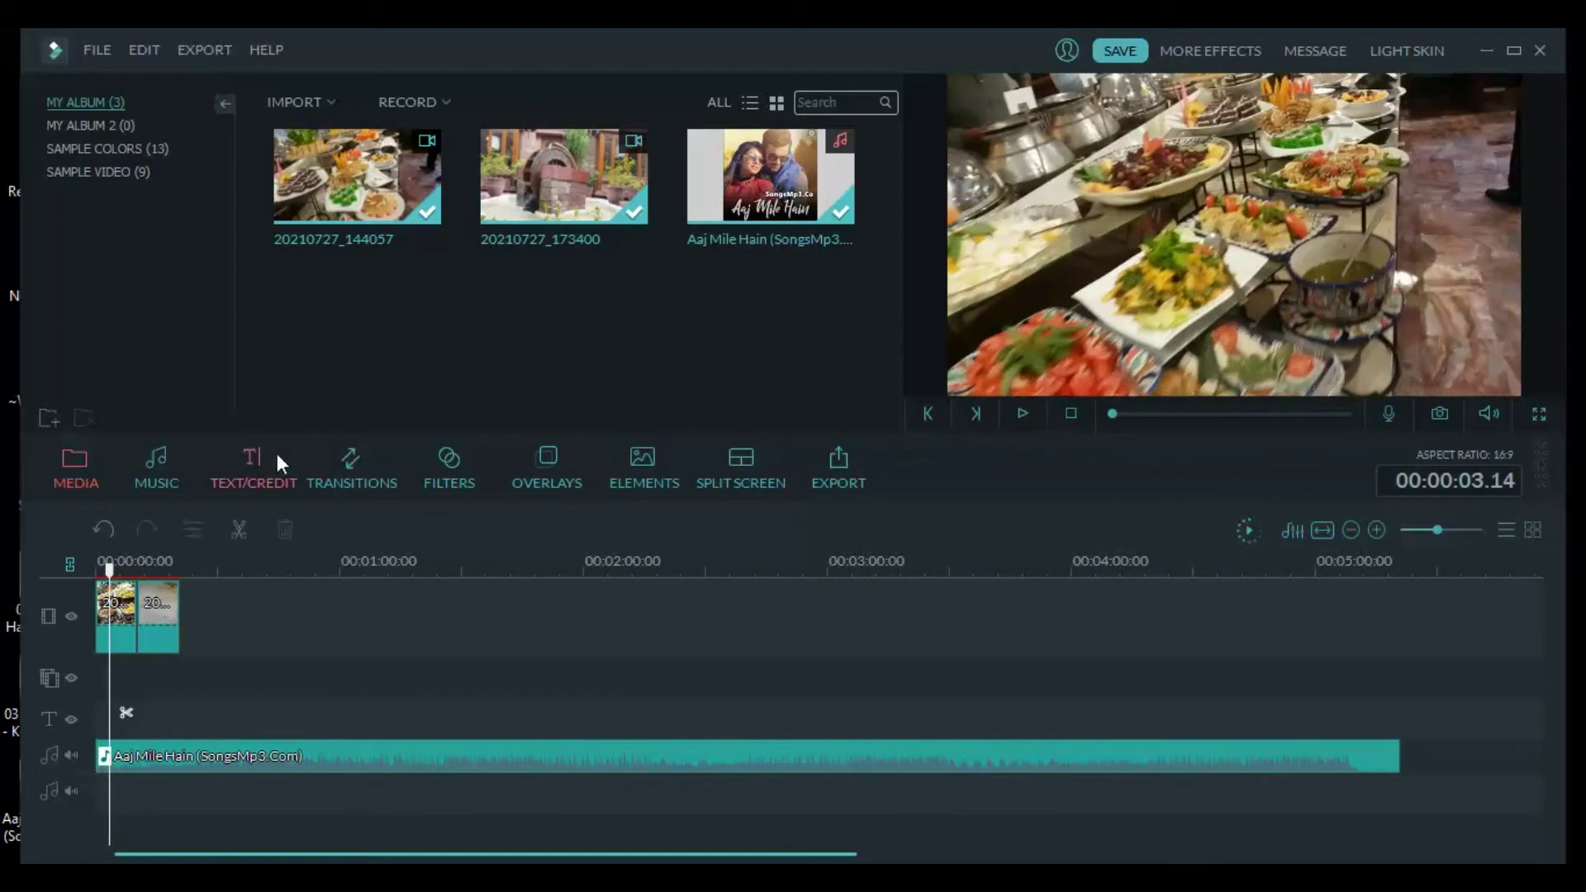
# Split the song at 00:00:20.21, where the second video clip ends, and delete the part beyond it
pyautogui.moveTo(113, 572); pyautogui.dragTo(192, 591)
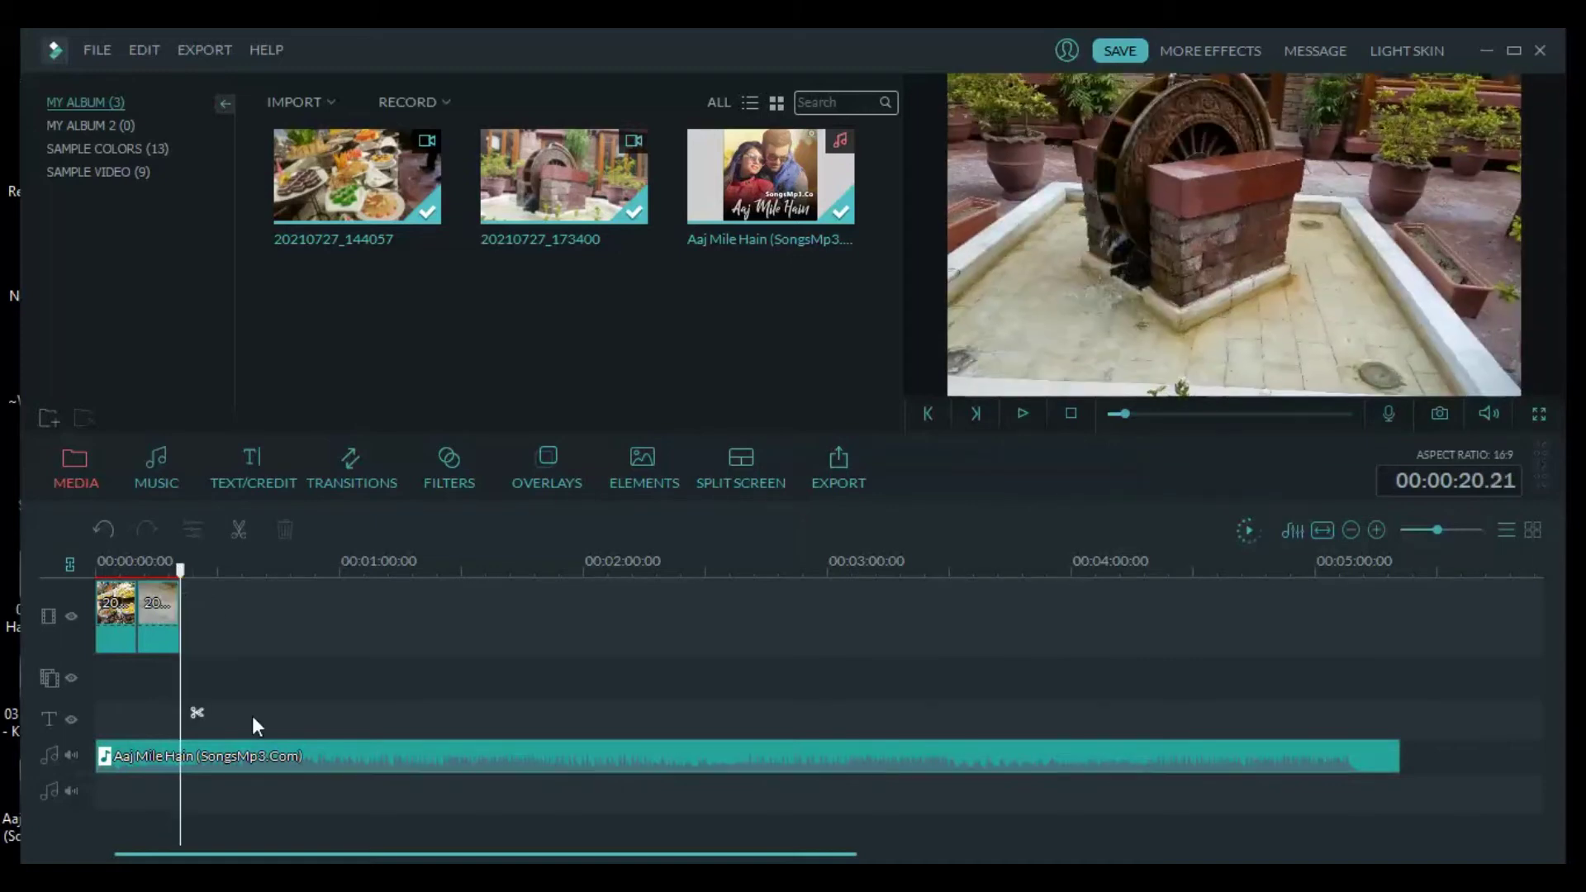
pyautogui.click(196, 715)
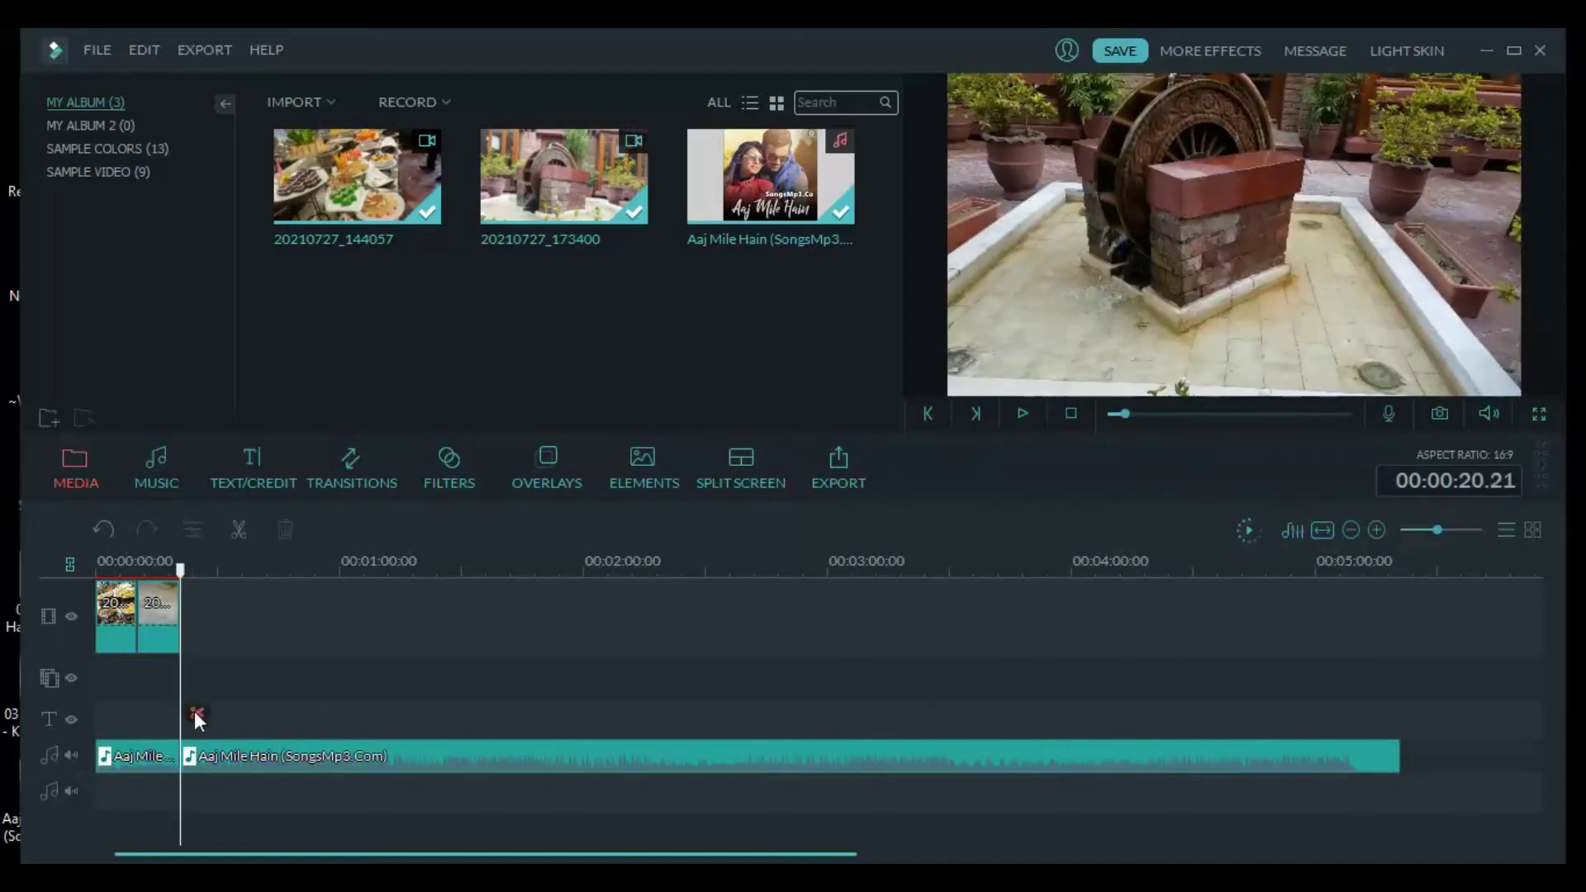
pyautogui.click(291, 757)
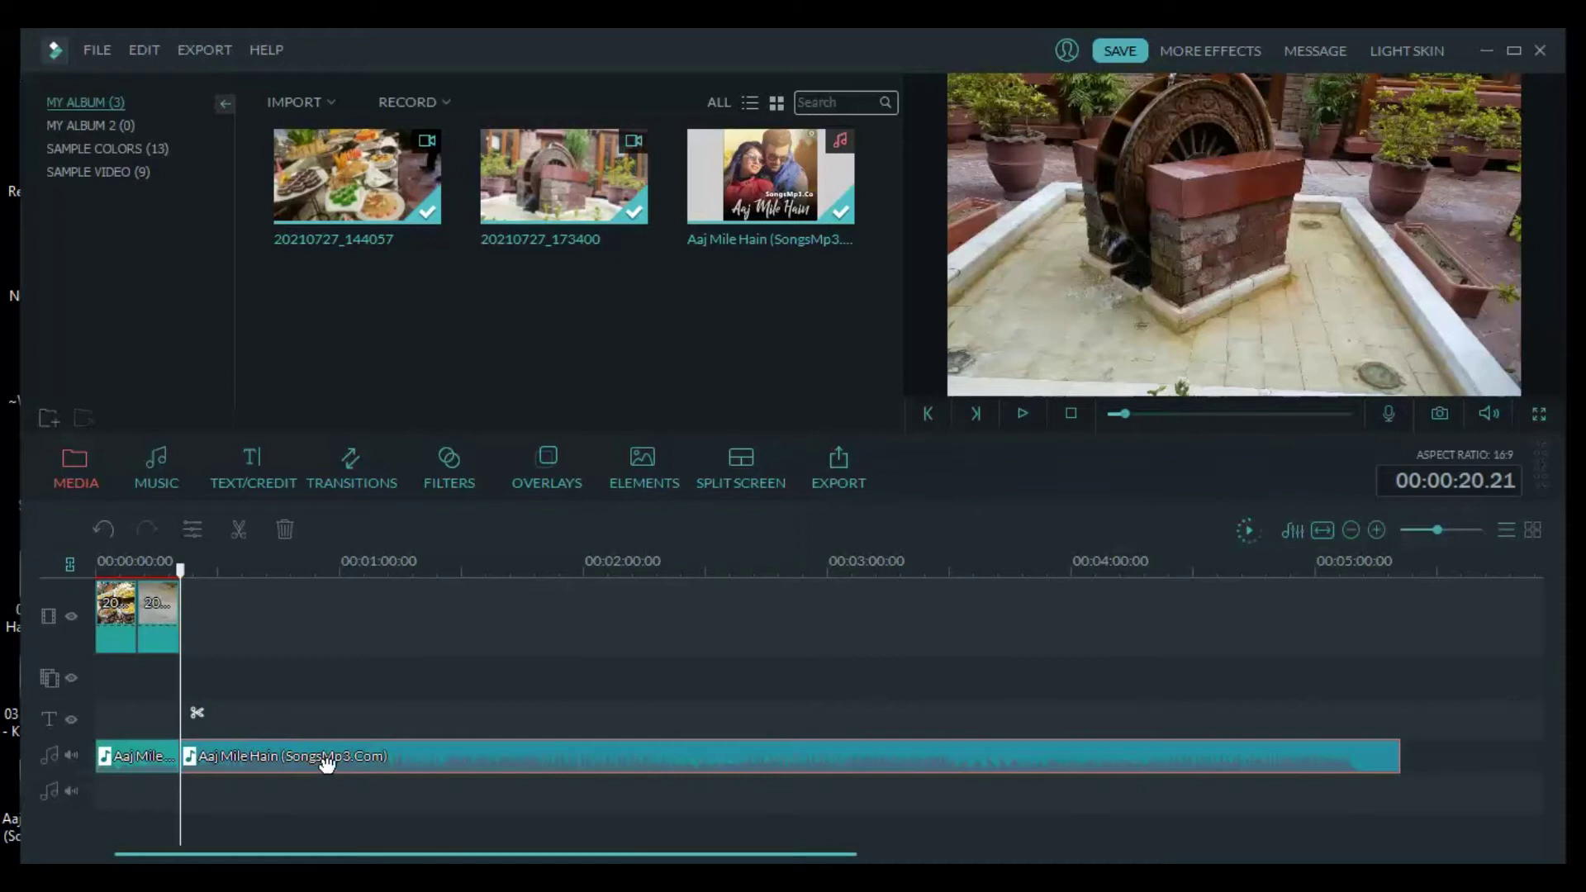
pyautogui.rightClick(350, 750)
pyautogui.click(388, 733)
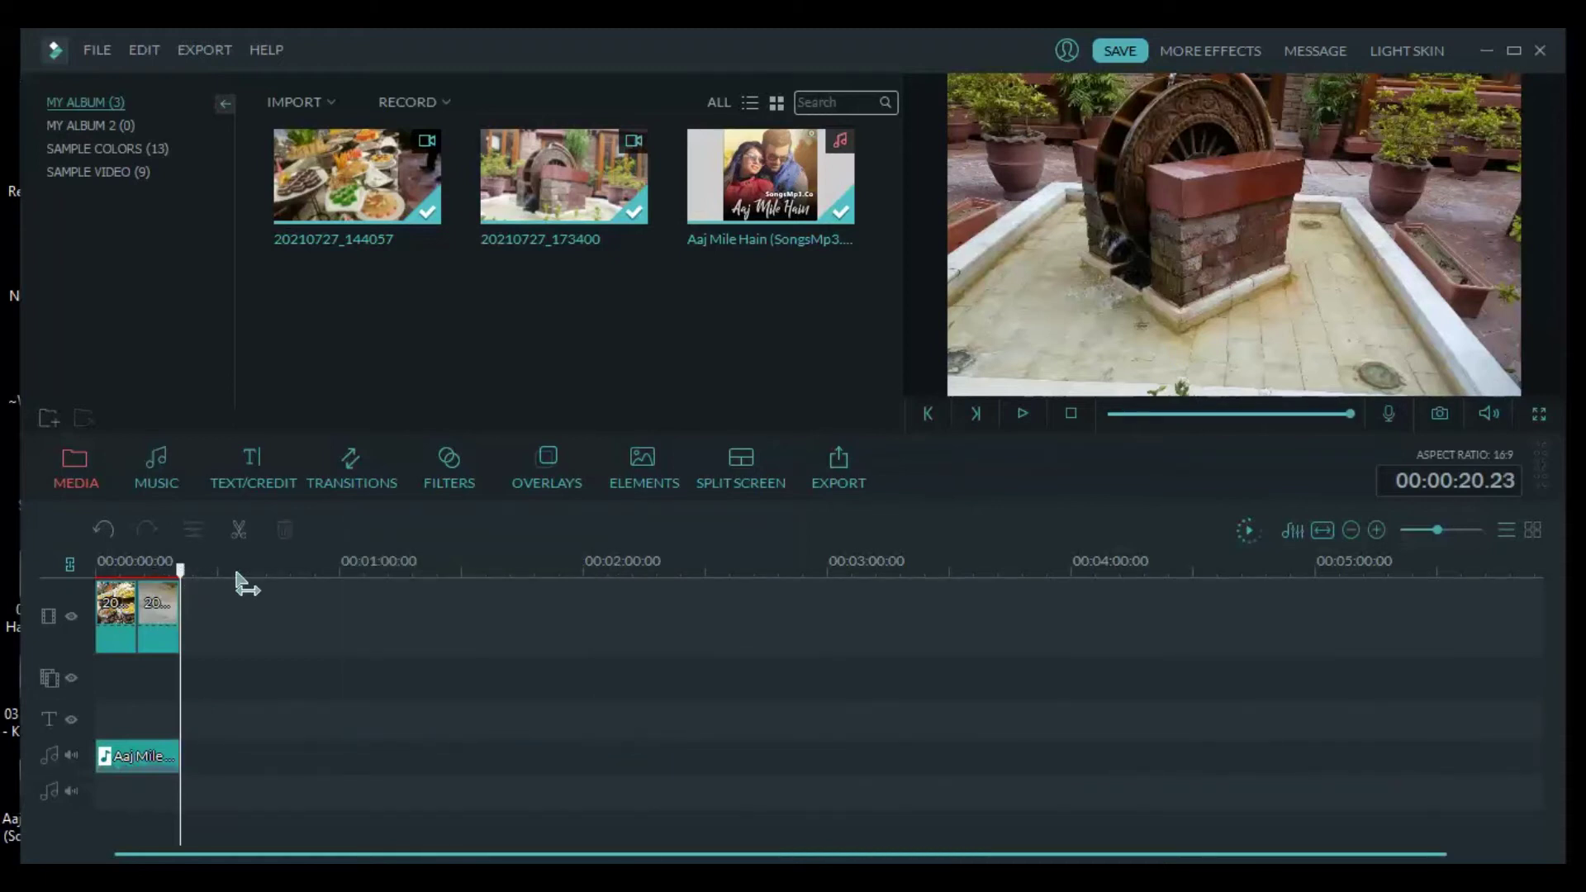
pyautogui.moveTo(191, 588); pyautogui.dragTo(149, 589)
pyautogui.rightClick(153, 753)
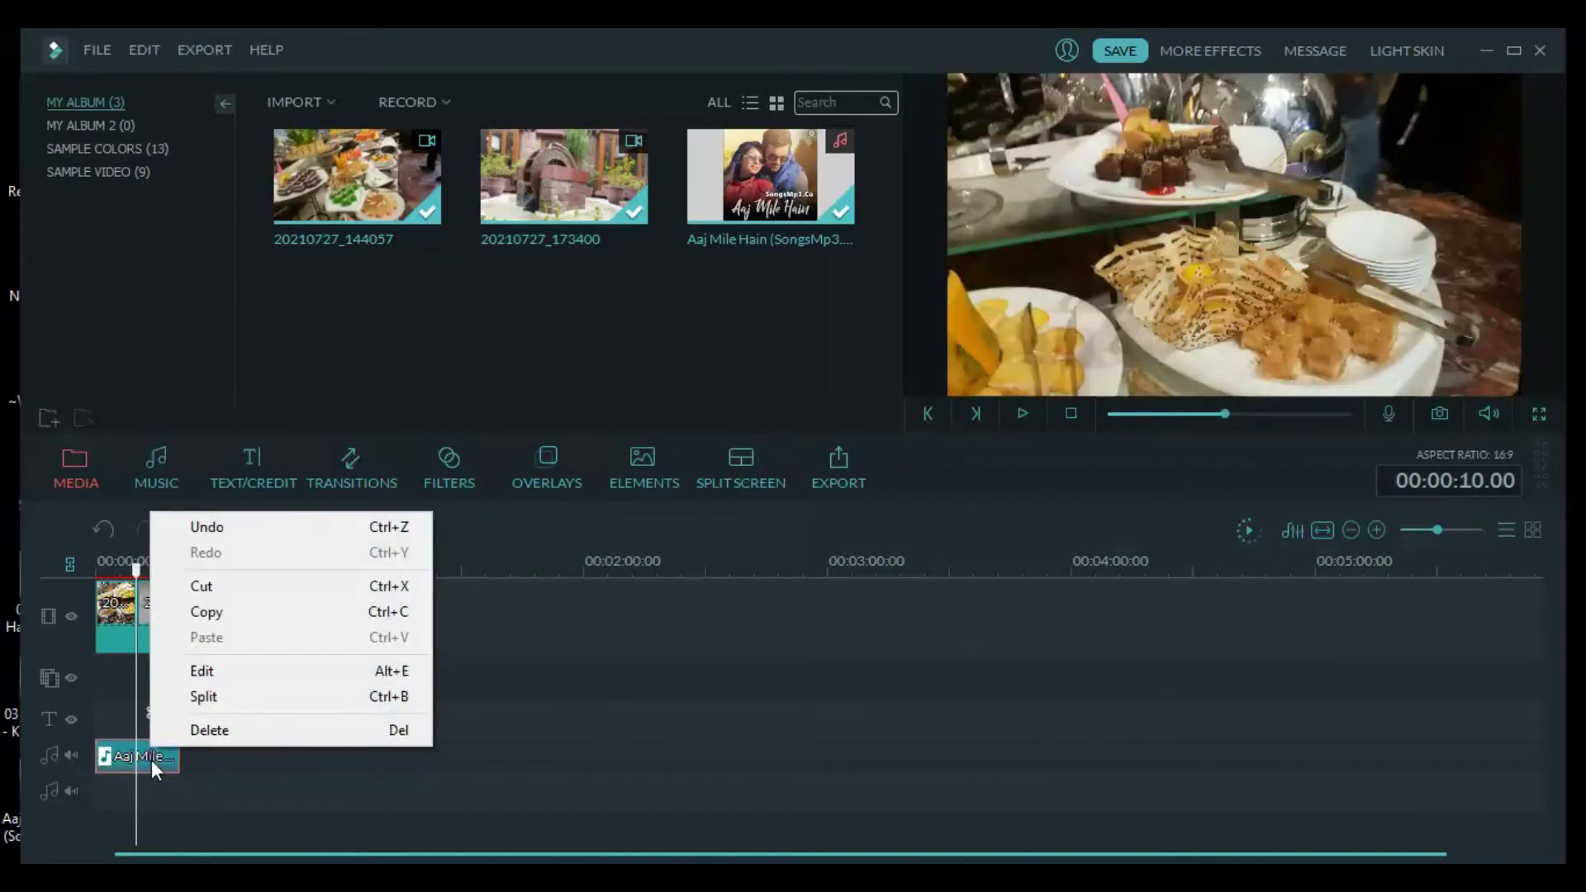
pyautogui.click(151, 760)
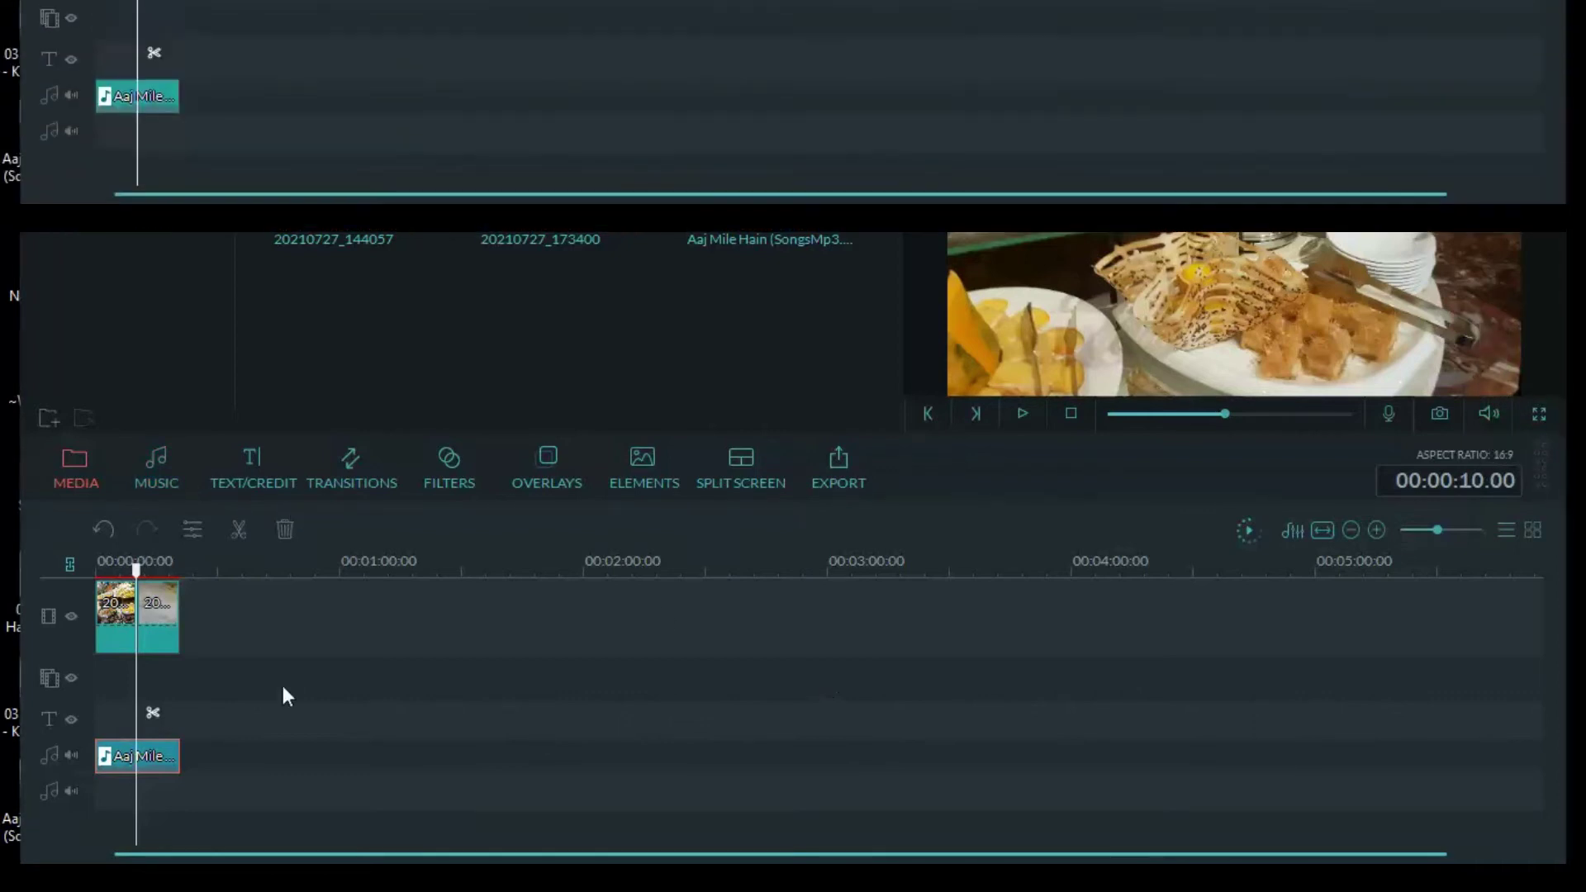
pyautogui.doubleClick(165, 620)
pyautogui.rightClick(167, 623)
pyautogui.click(167, 771)
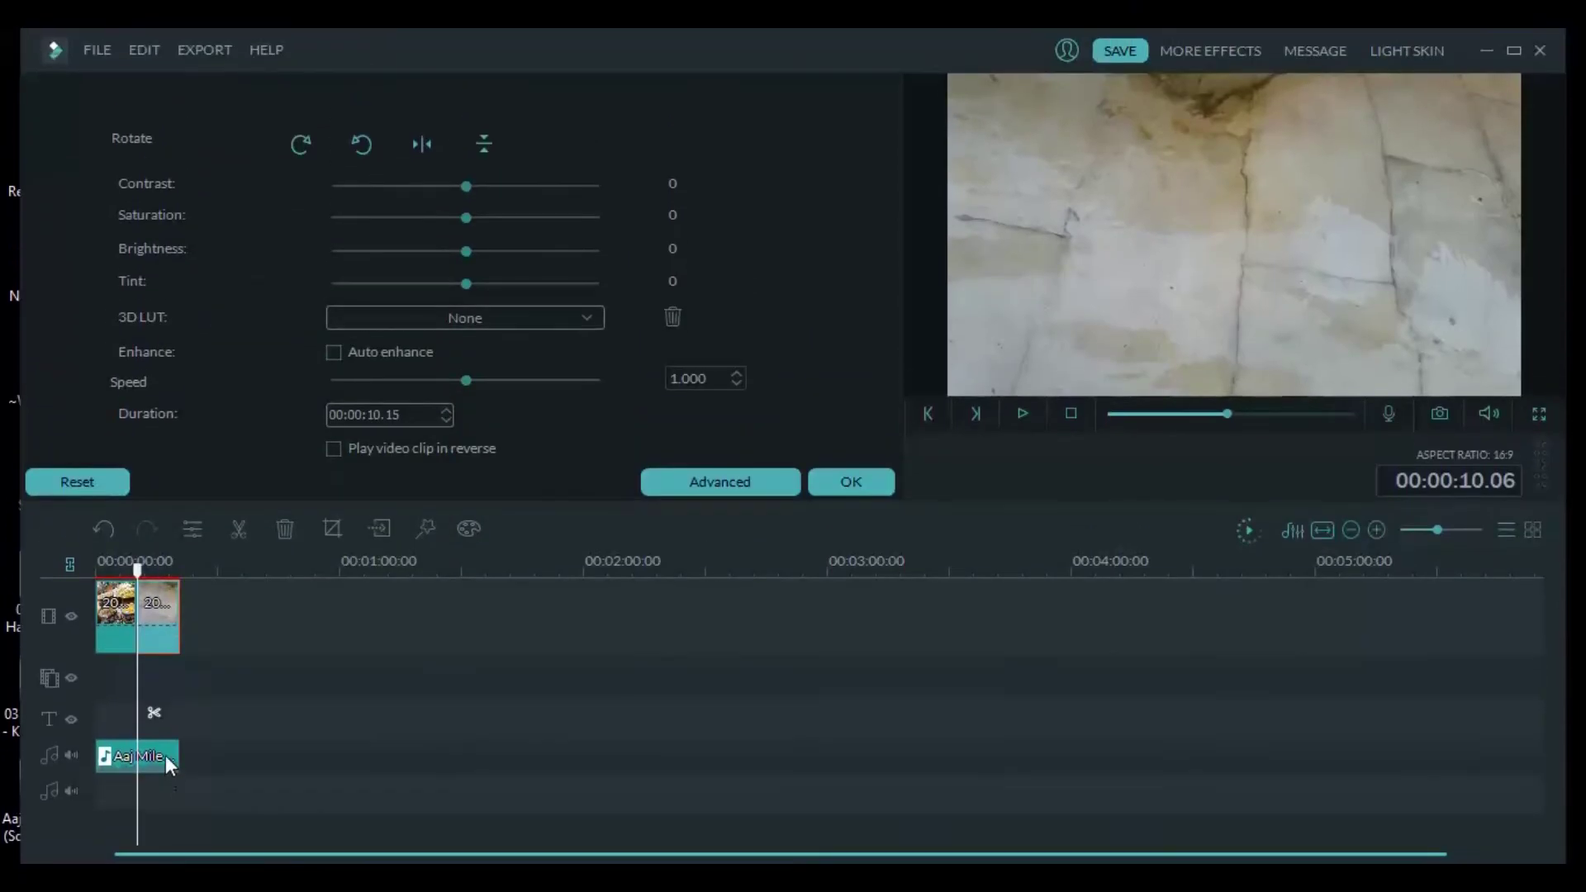
# Set the song clip's speed to 1.600 and its volume to 84, and accept the audio settings
pyautogui.doubleClick(165, 746)
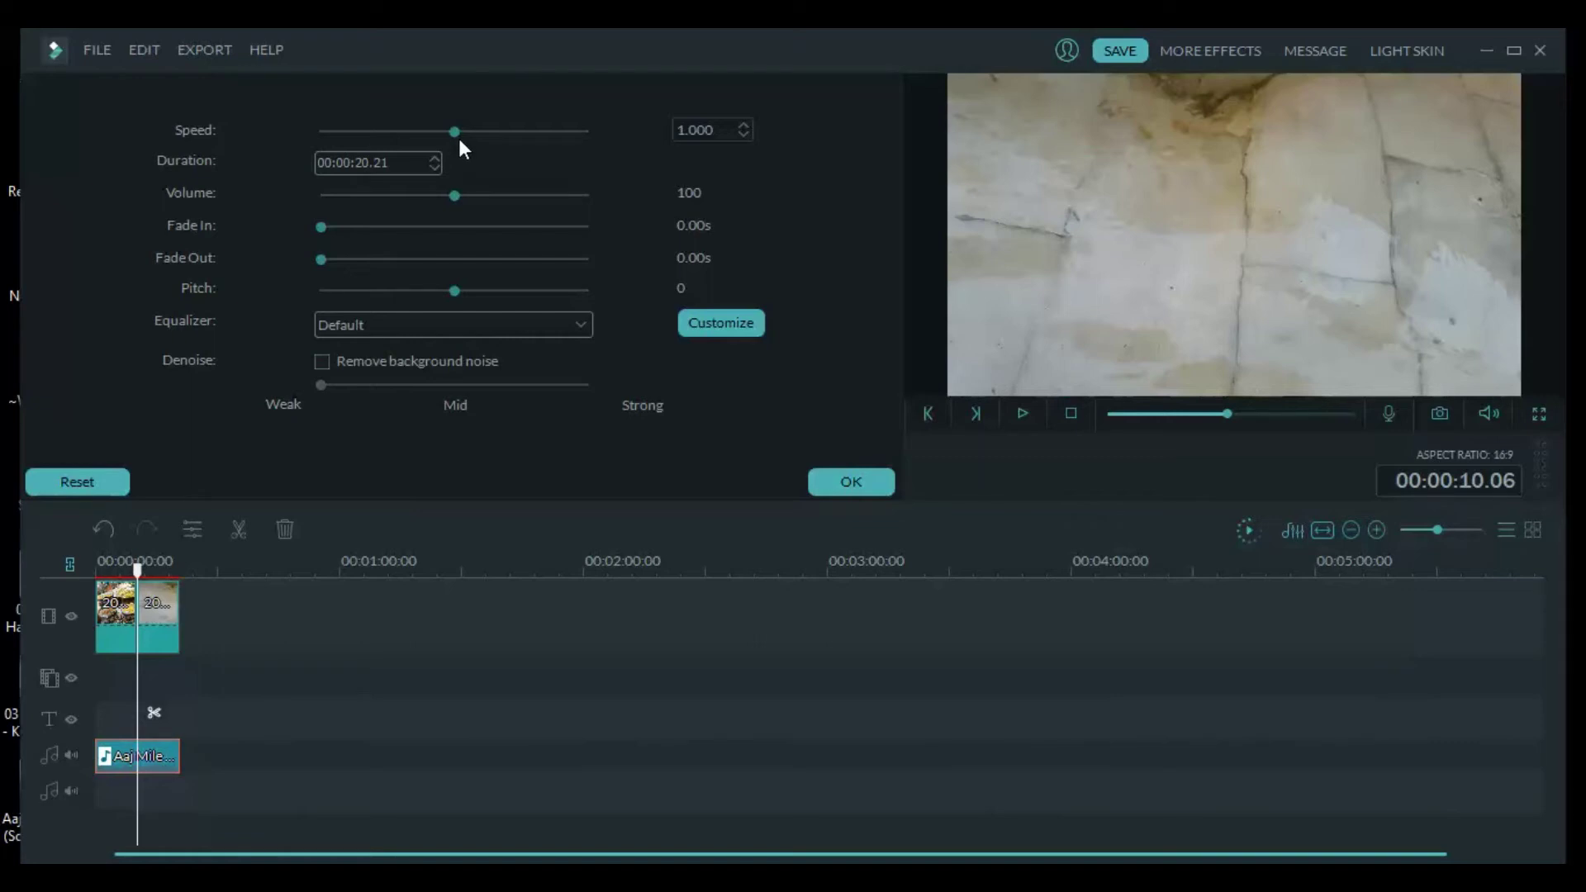
pyautogui.moveTo(454, 131)
pyautogui.mouseDown()
pyautogui.moveTo(535, 132)
pyautogui.moveTo(459, 132)
pyautogui.mouseUp()
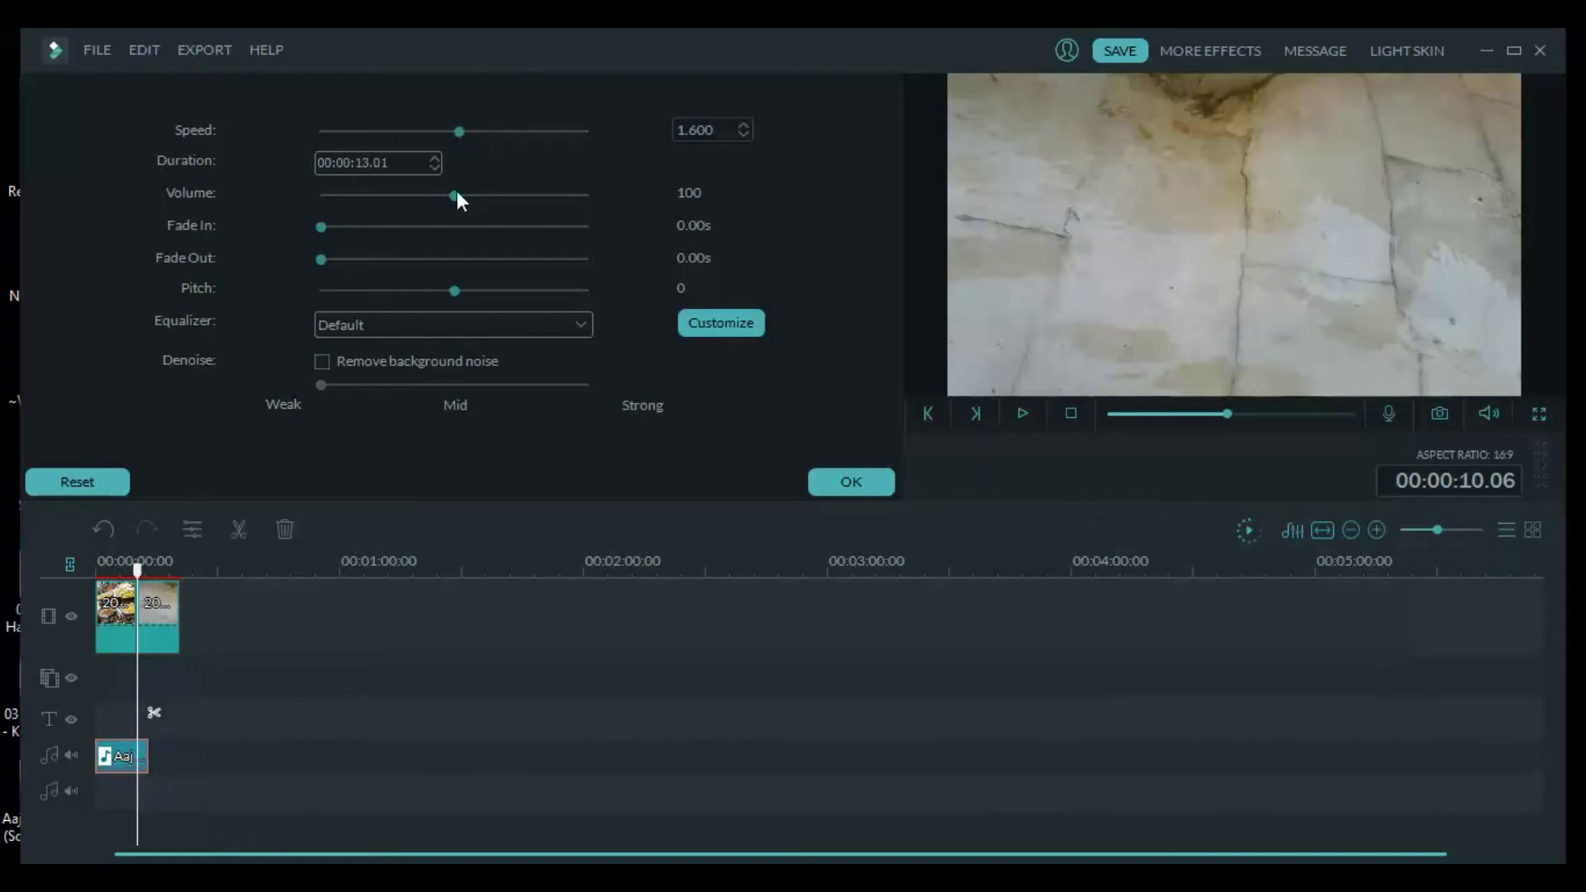
pyautogui.moveTo(458, 193)
pyautogui.mouseDown()
pyautogui.moveTo(567, 197)
pyautogui.moveTo(435, 197)
pyautogui.mouseUp()
pyautogui.click(137, 572)
pyautogui.moveTo(136, 571); pyautogui.dragTo(98, 572)
pyautogui.rightClick(127, 757)
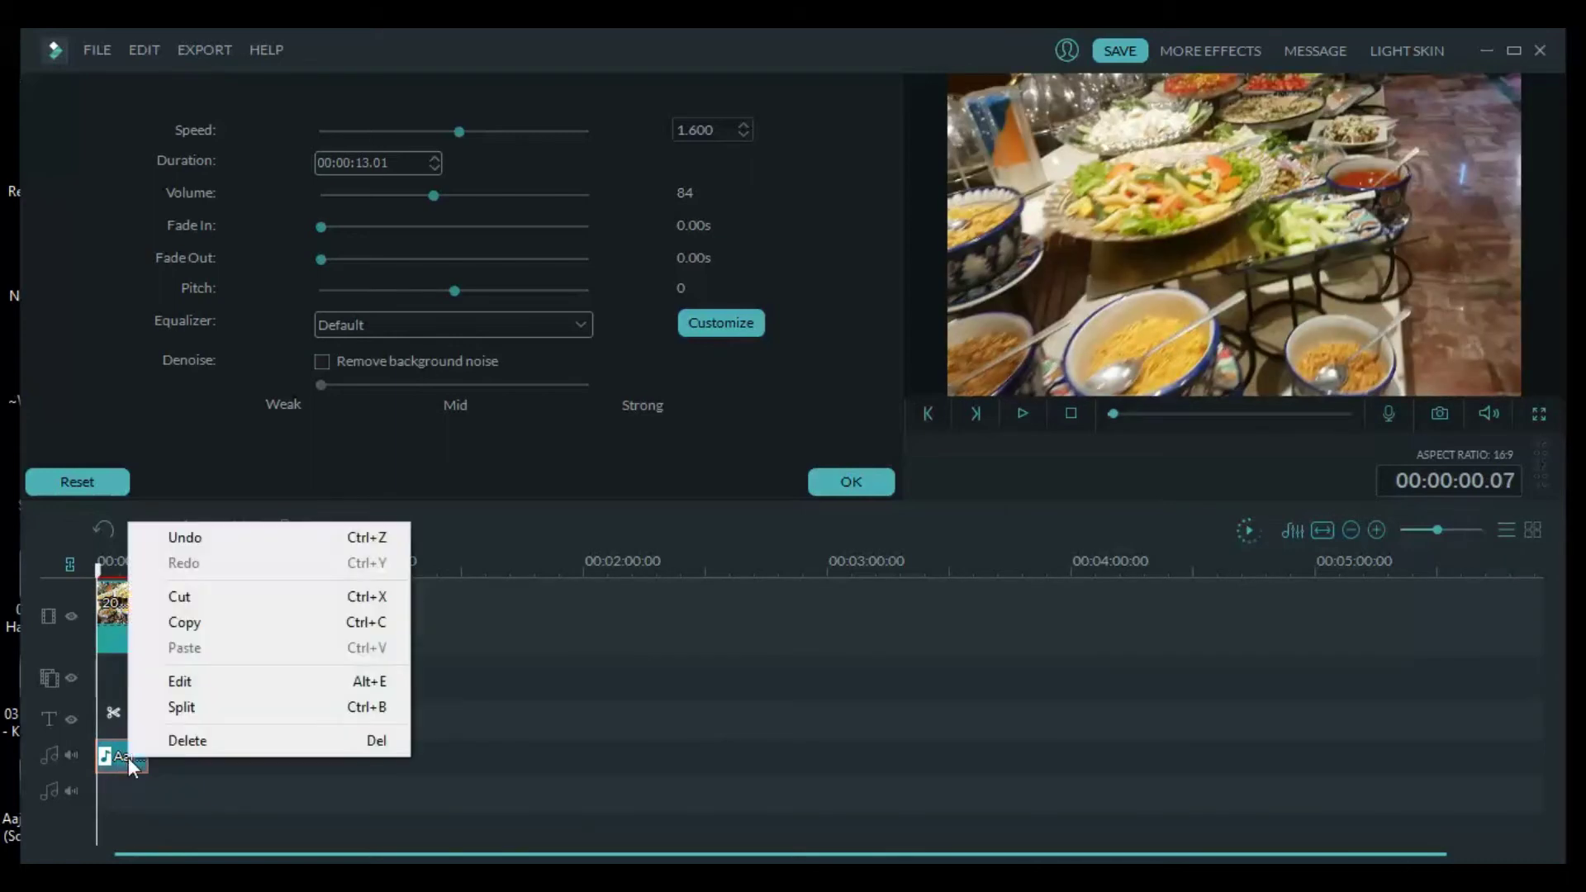
pyautogui.click(184, 780)
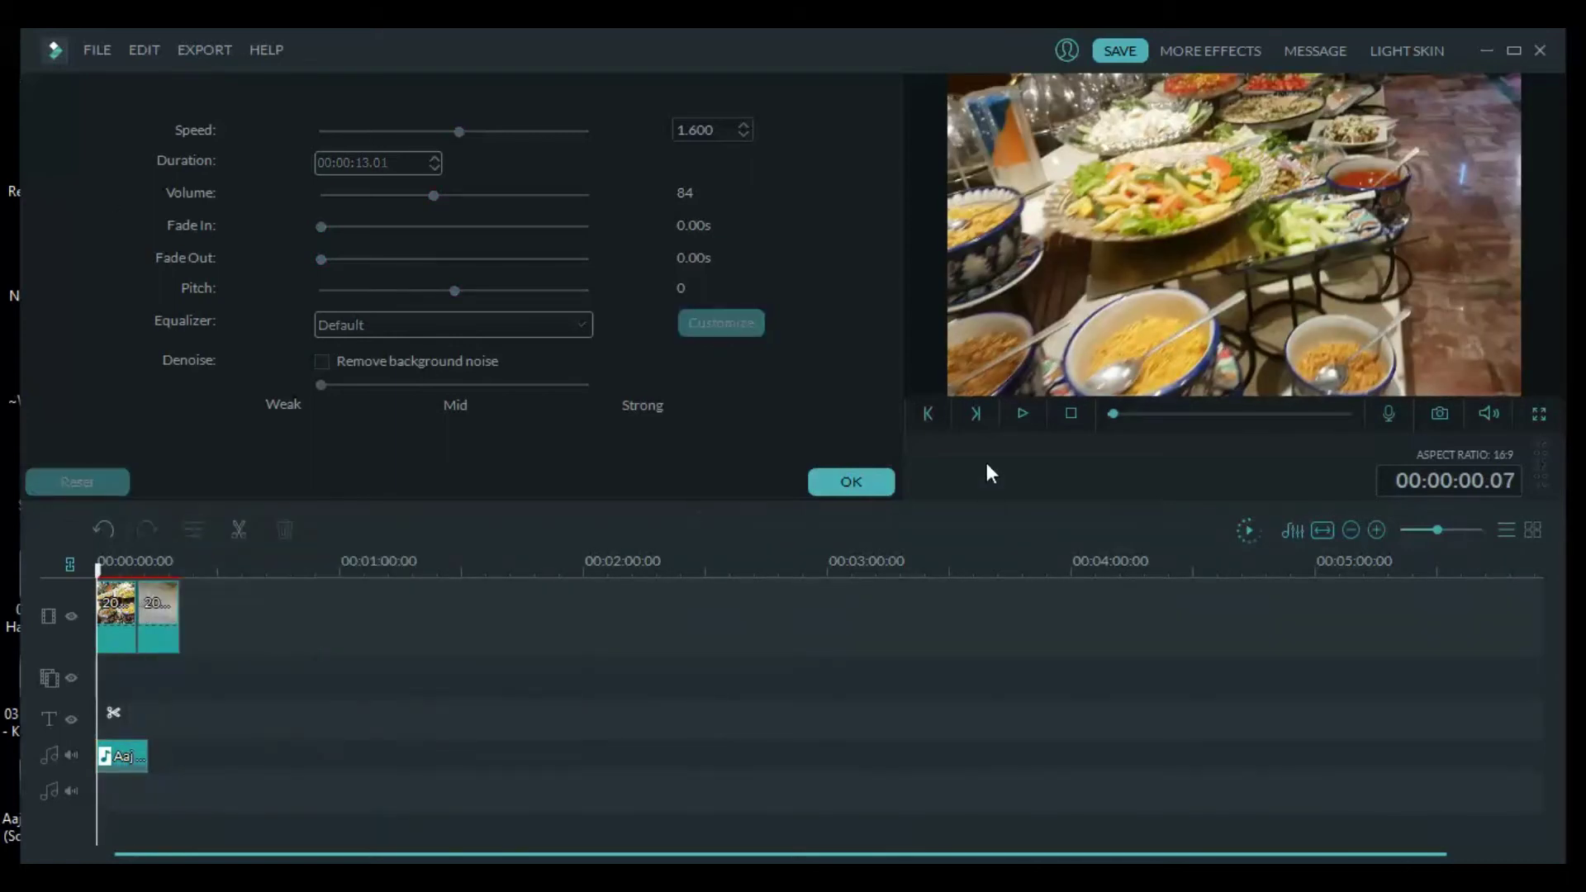
pyautogui.click(856, 481)
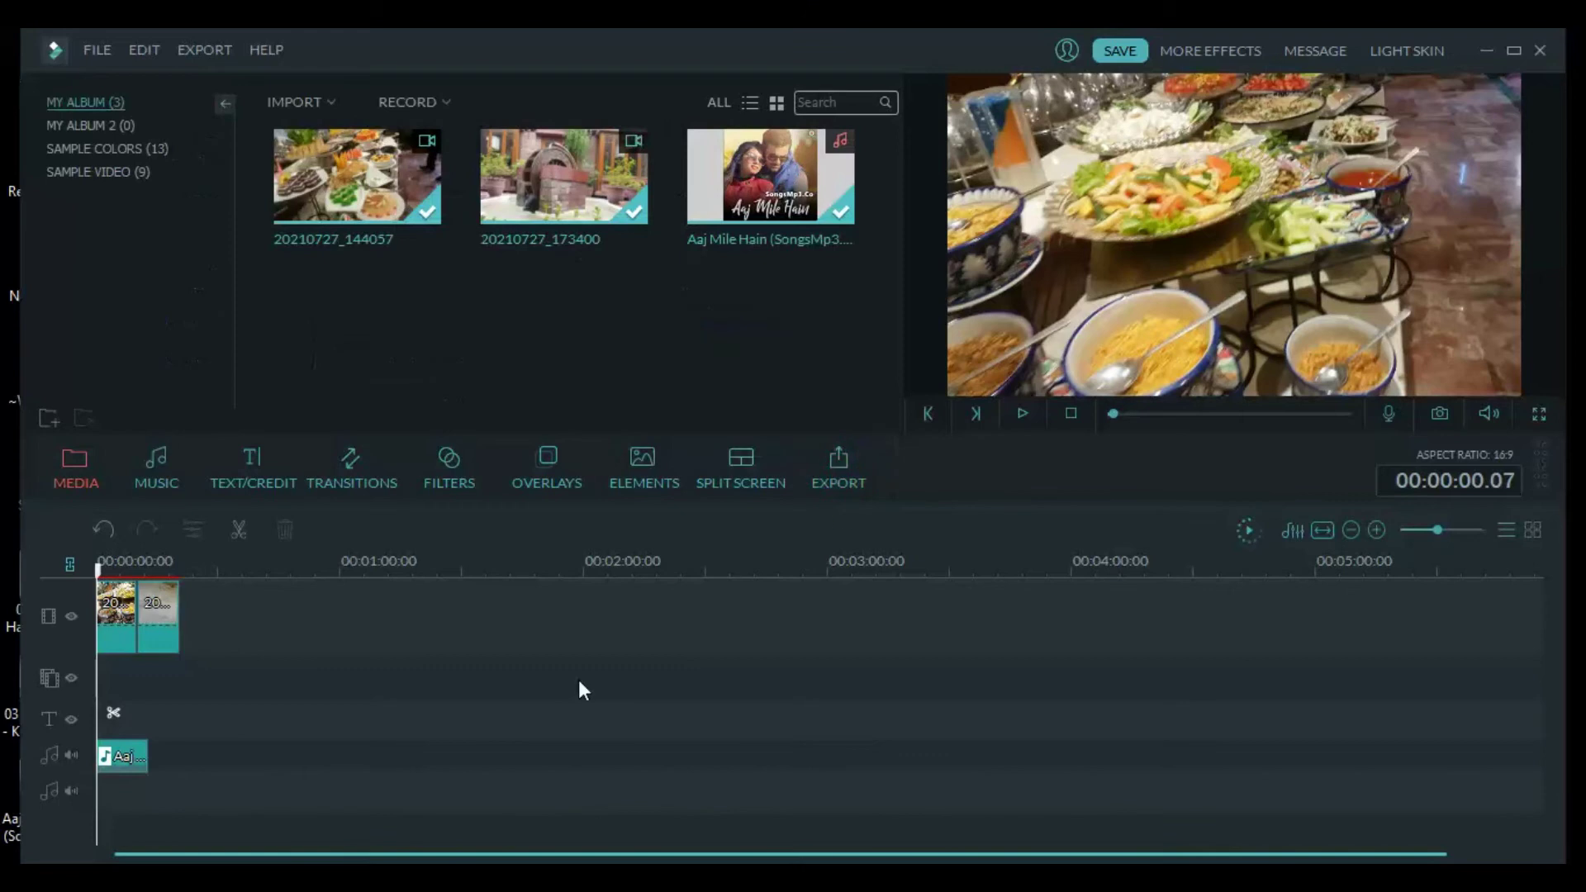
# Edit the song clip again, setting its speed to 0.730, volume to 131 and pitch to 3
pyautogui.rightClick(119, 755)
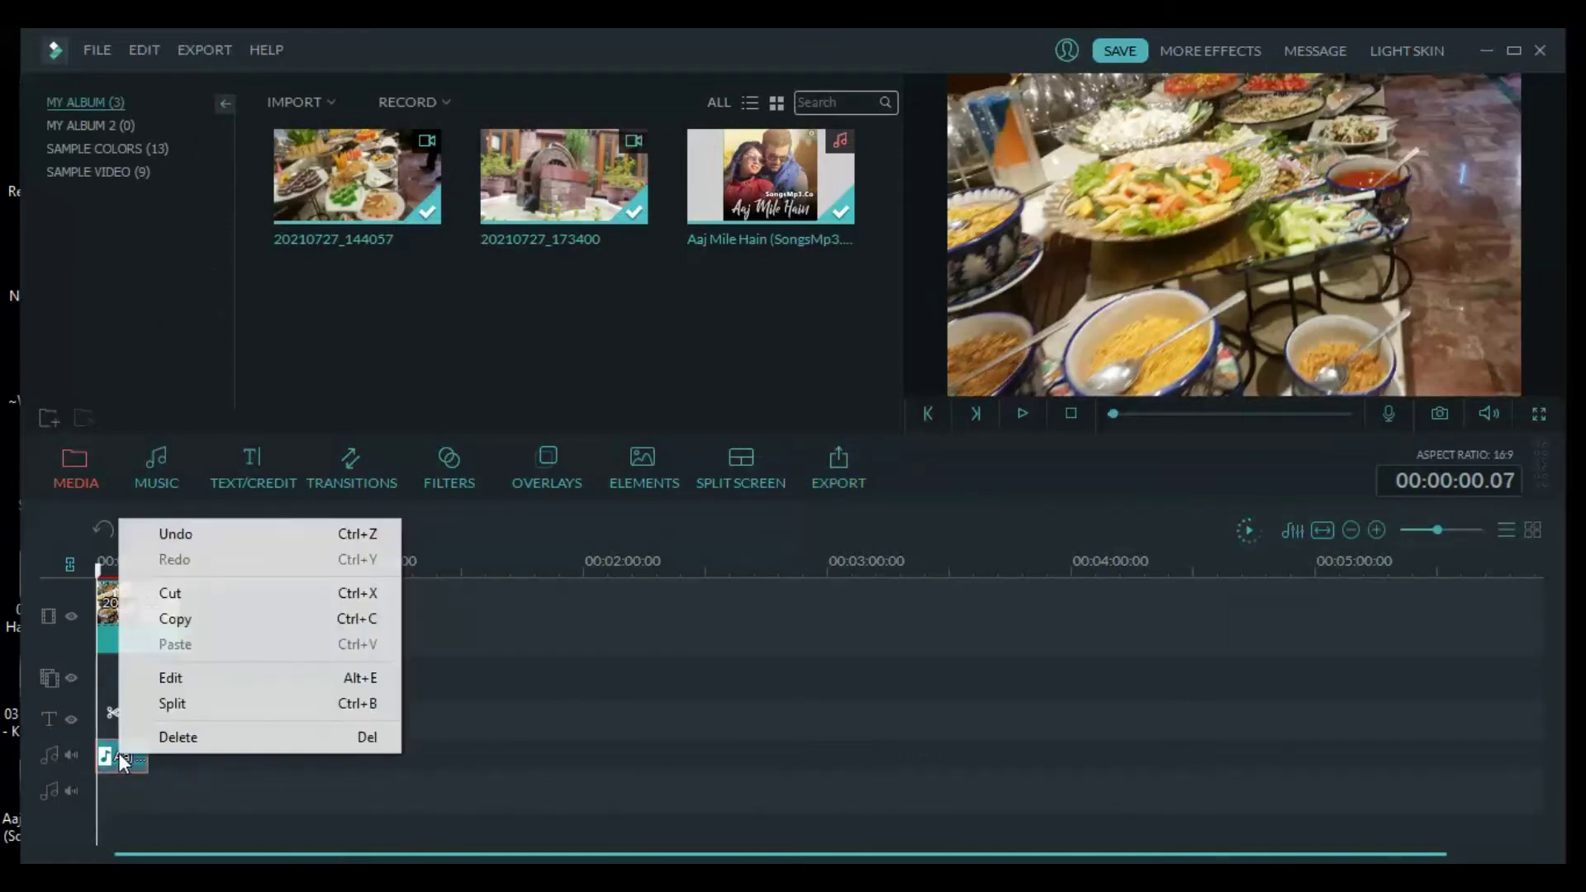
pyautogui.click(177, 679)
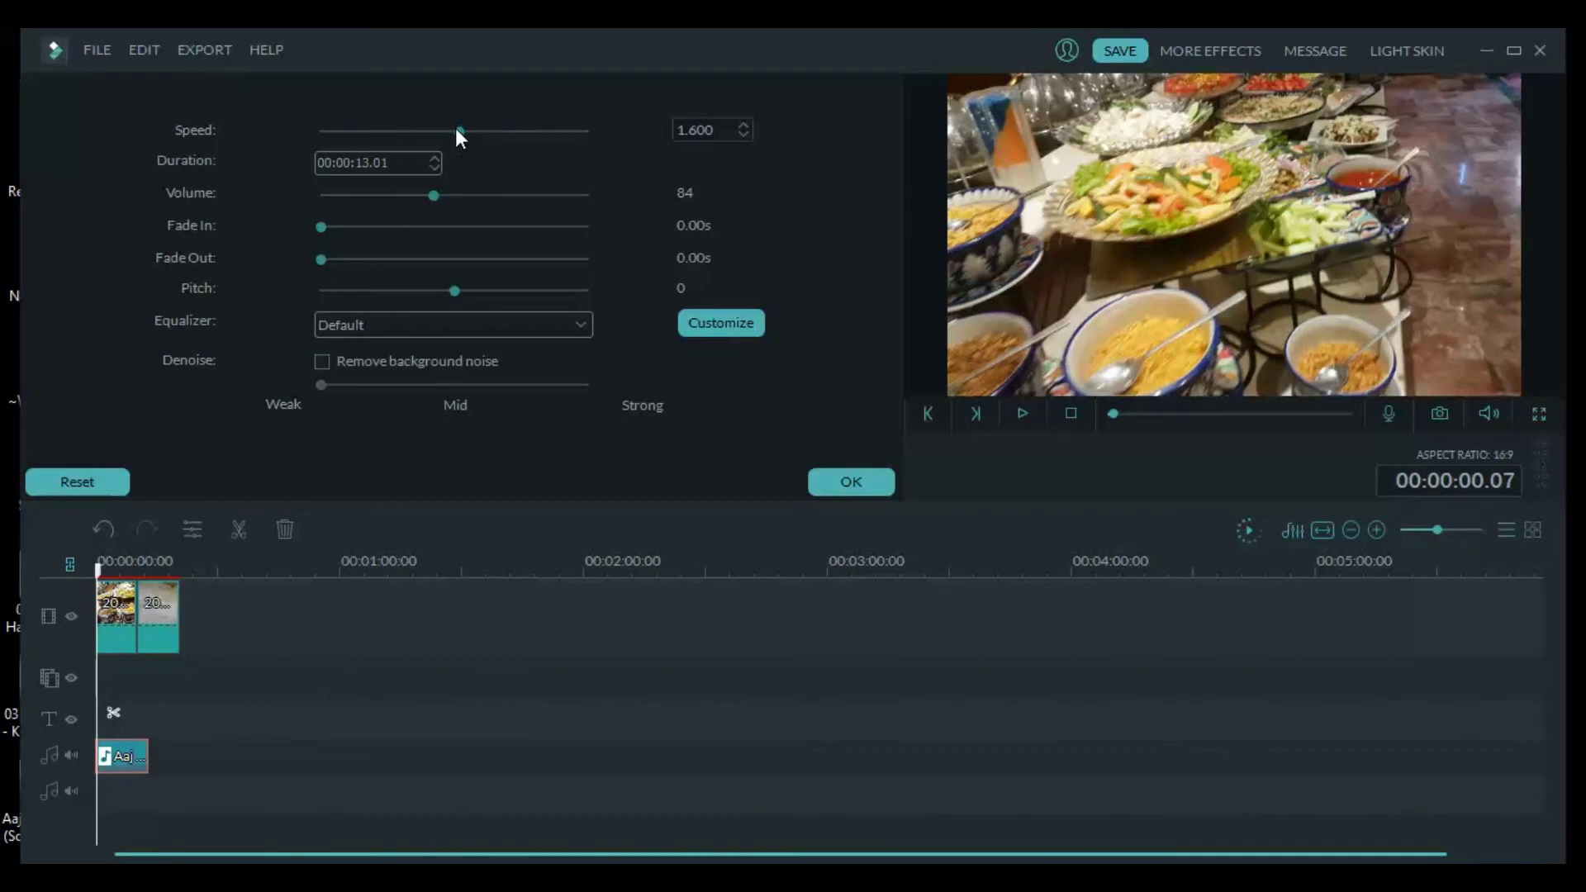
pyautogui.moveTo(458, 127)
pyautogui.mouseDown()
pyautogui.moveTo(503, 132)
pyautogui.moveTo(433, 132)
pyautogui.mouseUp()
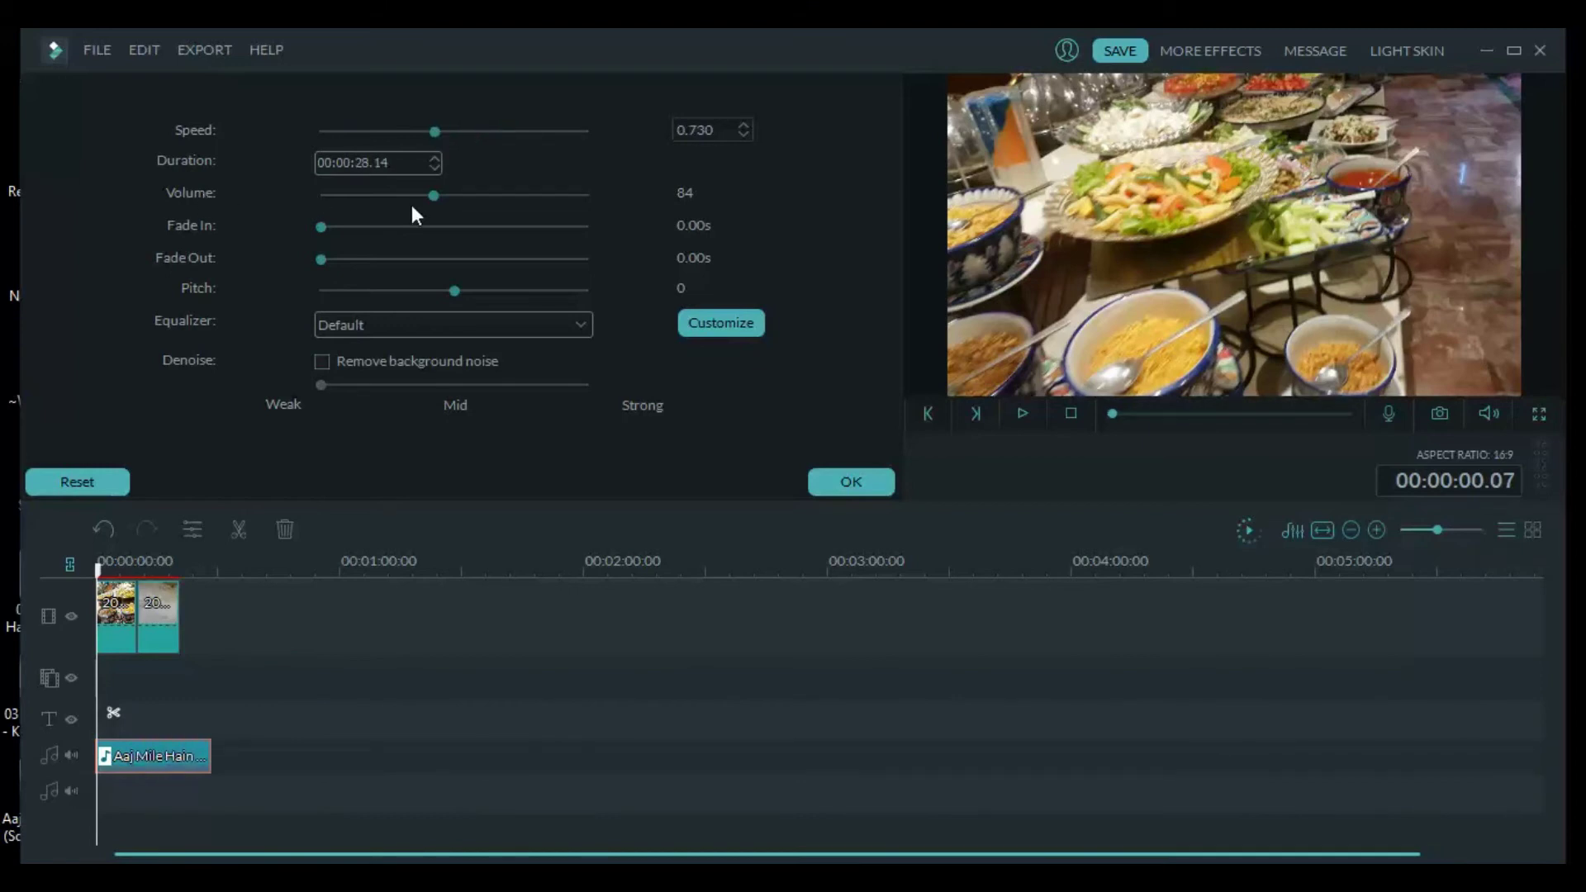
pyautogui.moveTo(433, 195); pyautogui.dragTo(484, 201)
# Apply the Soft equalizer preset and background noise removal to the song clip, and accept the audio settings
pyautogui.click(583, 325)
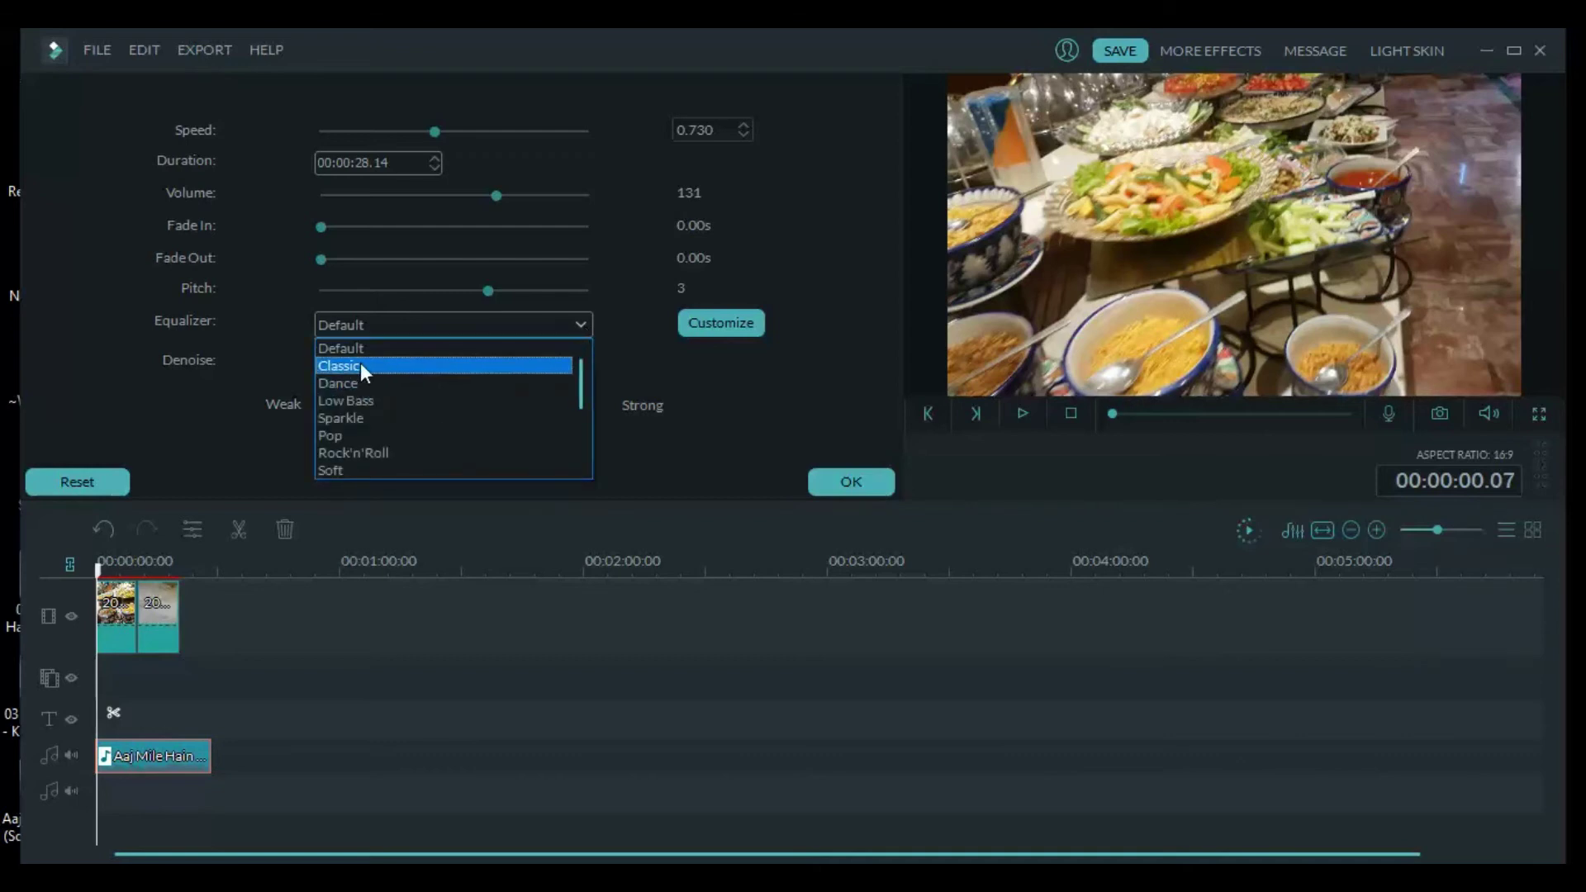
pyautogui.click(360, 470)
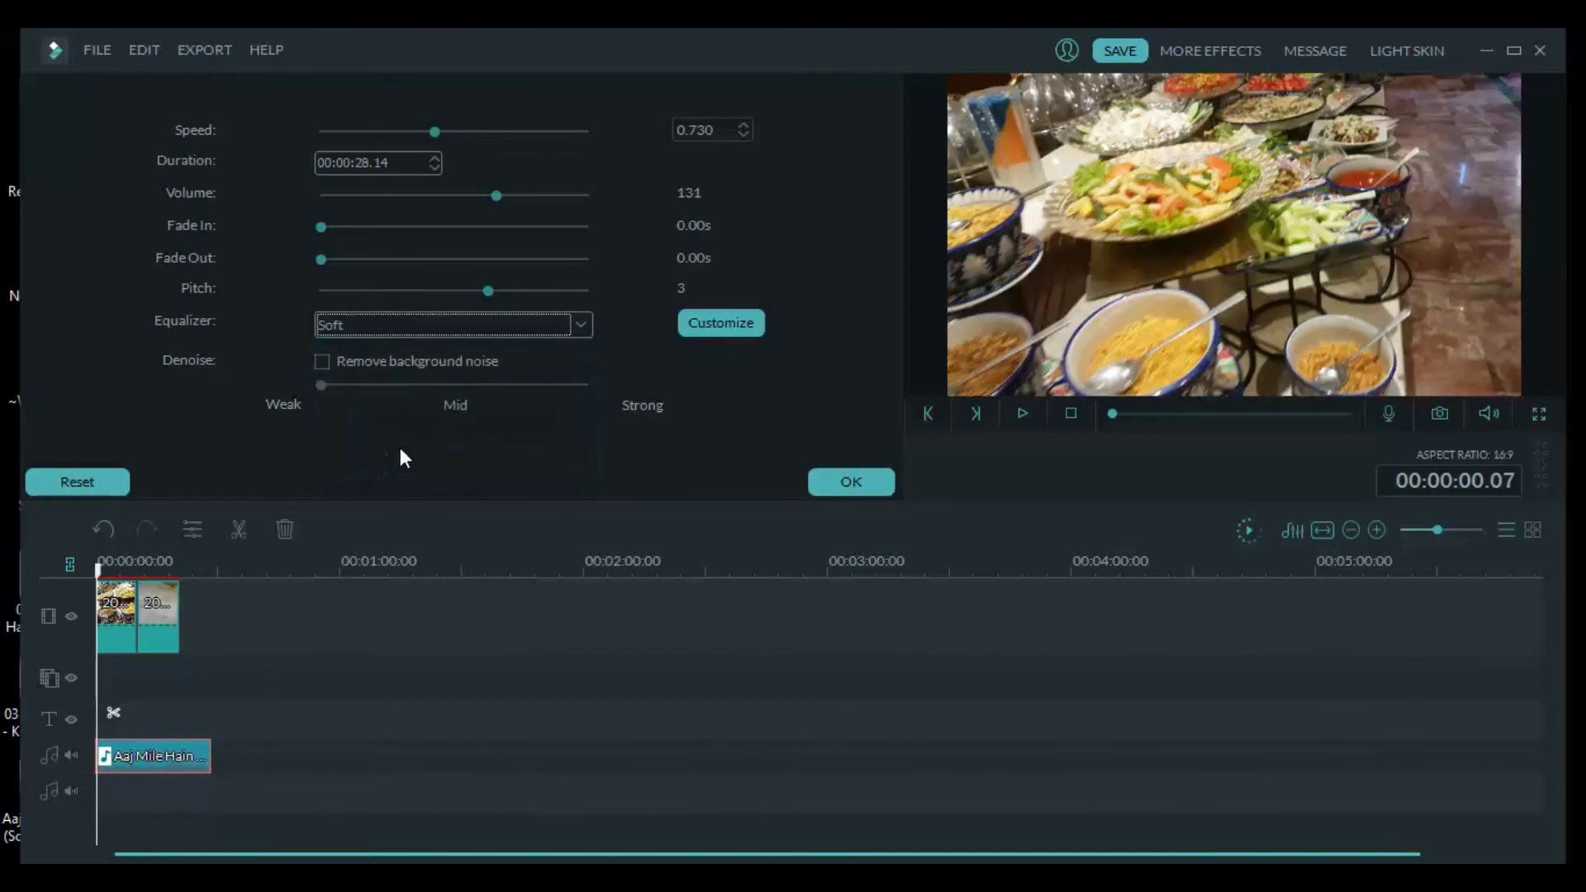
pyautogui.click(326, 364)
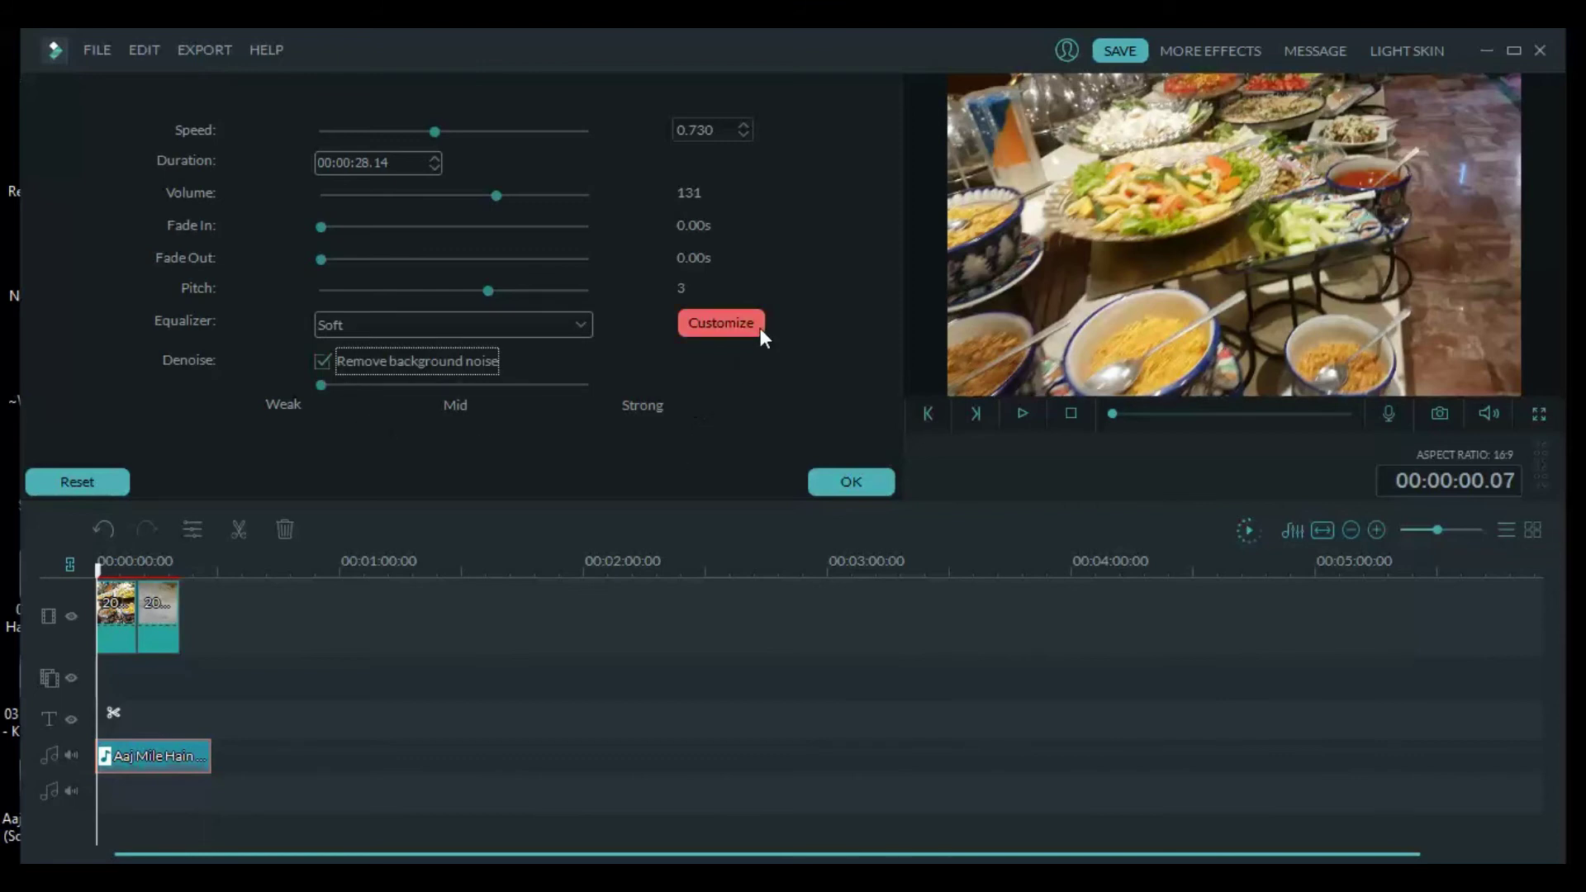
pyautogui.click(852, 483)
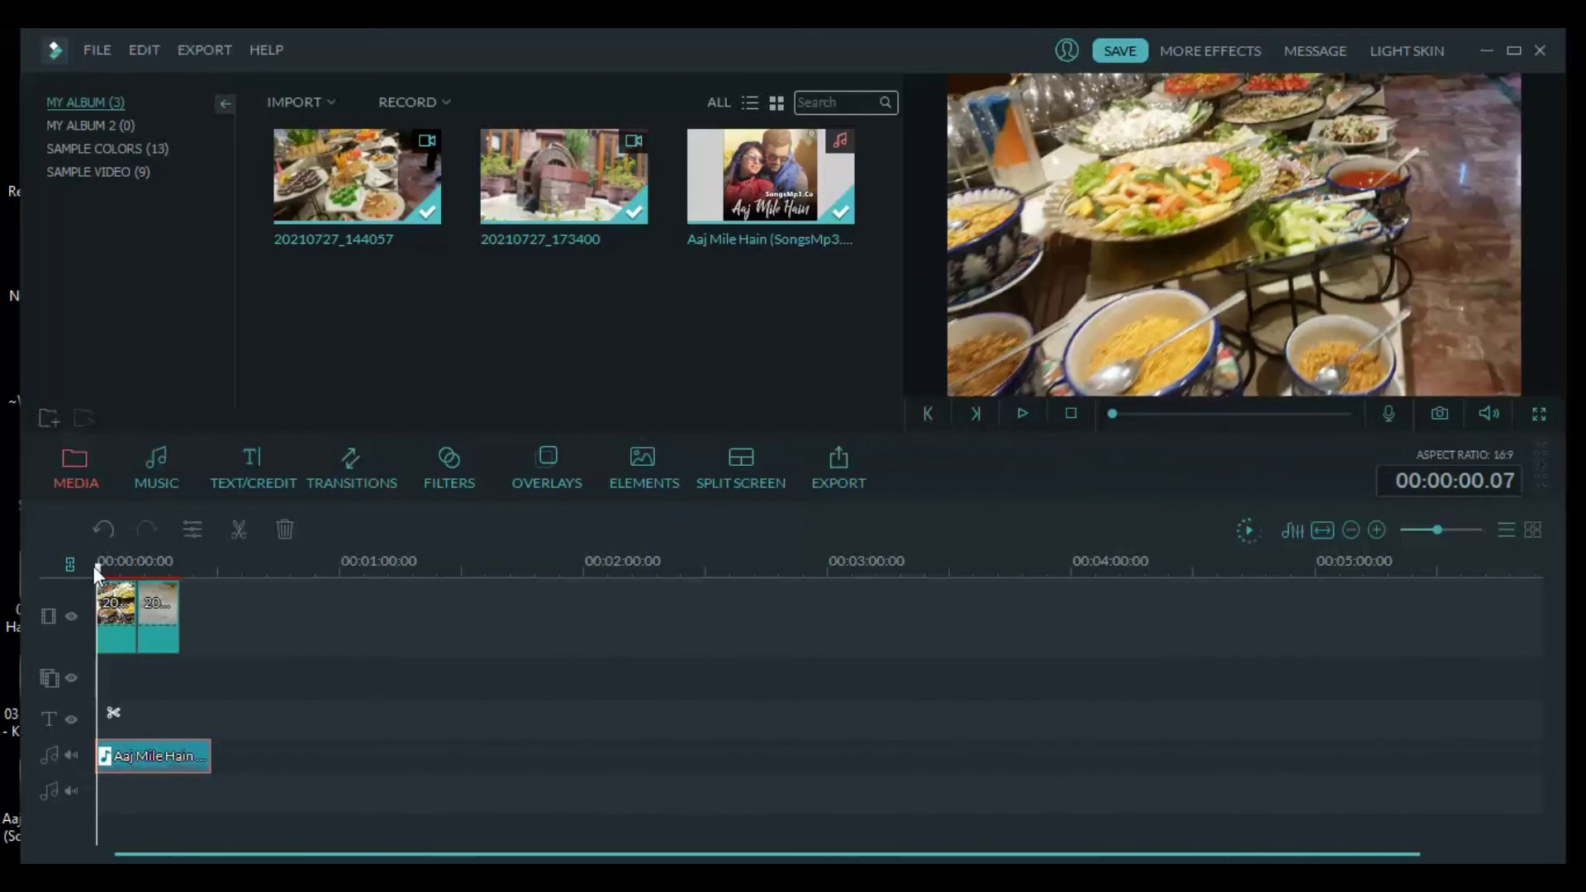
# Trim the slowed song to the video's end by splitting it at 00:00:20.21 and deleting the excess part
pyautogui.moveTo(94, 567); pyautogui.dragTo(181, 578)
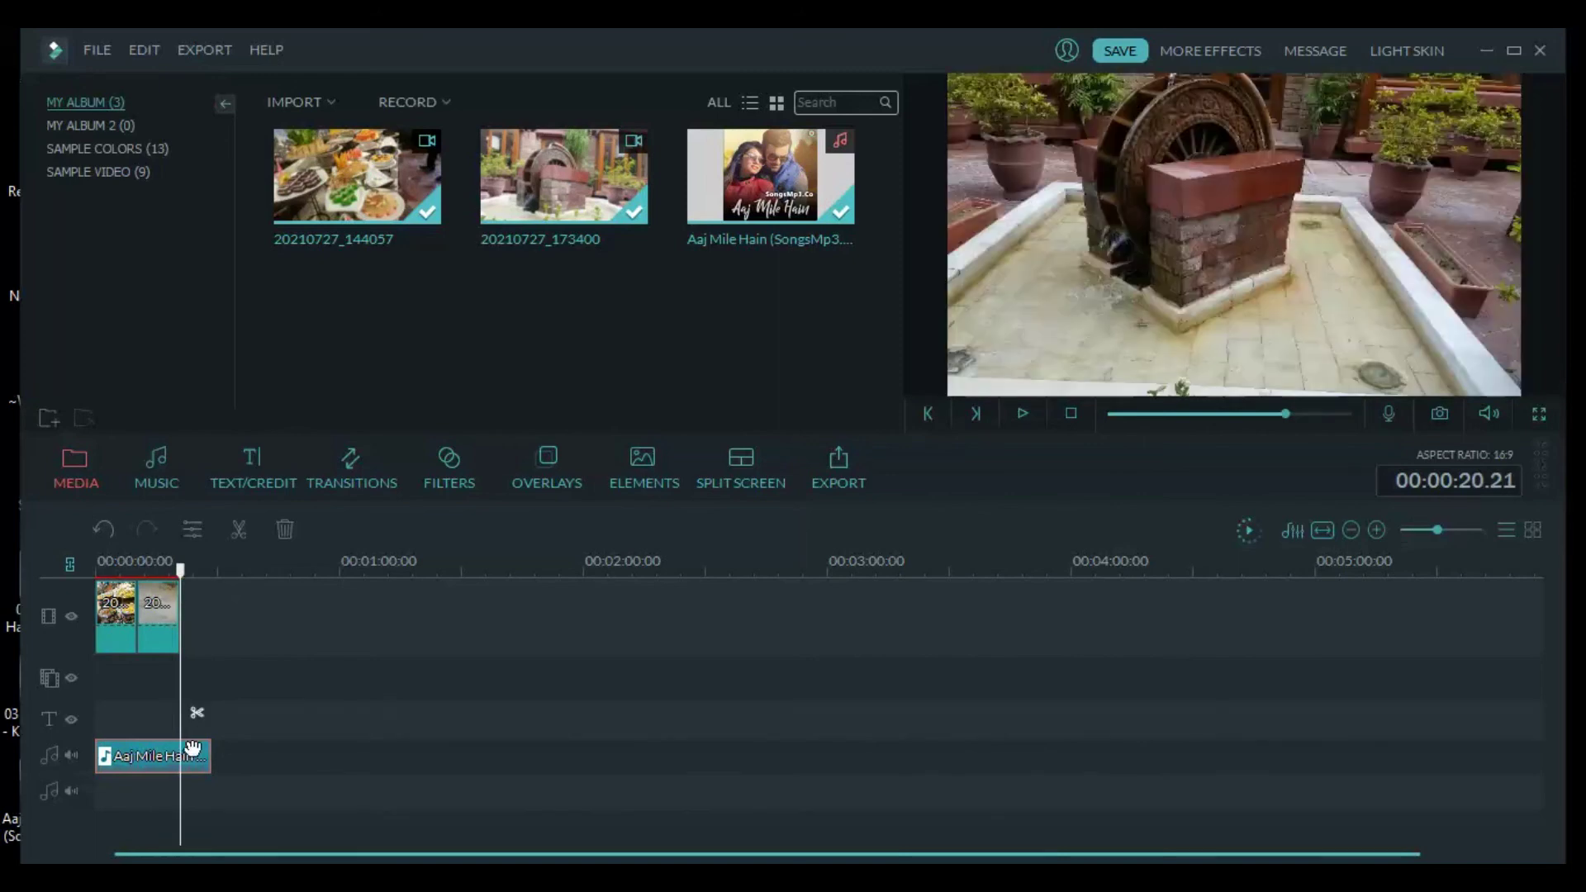
pyautogui.click(195, 714)
pyautogui.rightClick(198, 756)
pyautogui.click(235, 739)
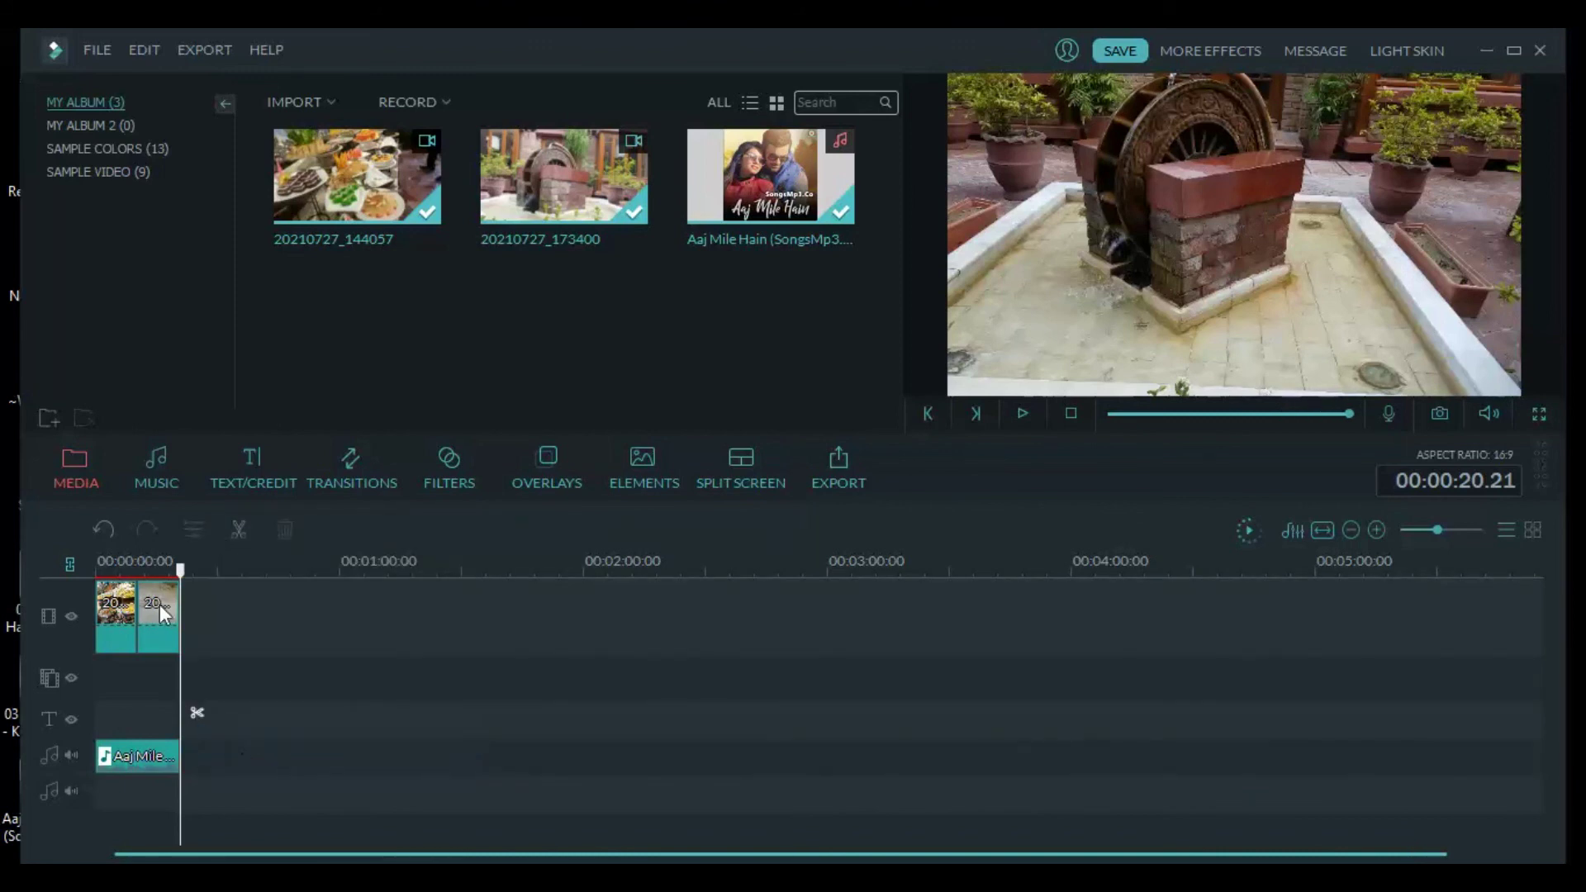
# Play the edited video with its new song from near the beginning for about six seconds
pyautogui.moveTo(182, 570); pyautogui.dragTo(98, 570)
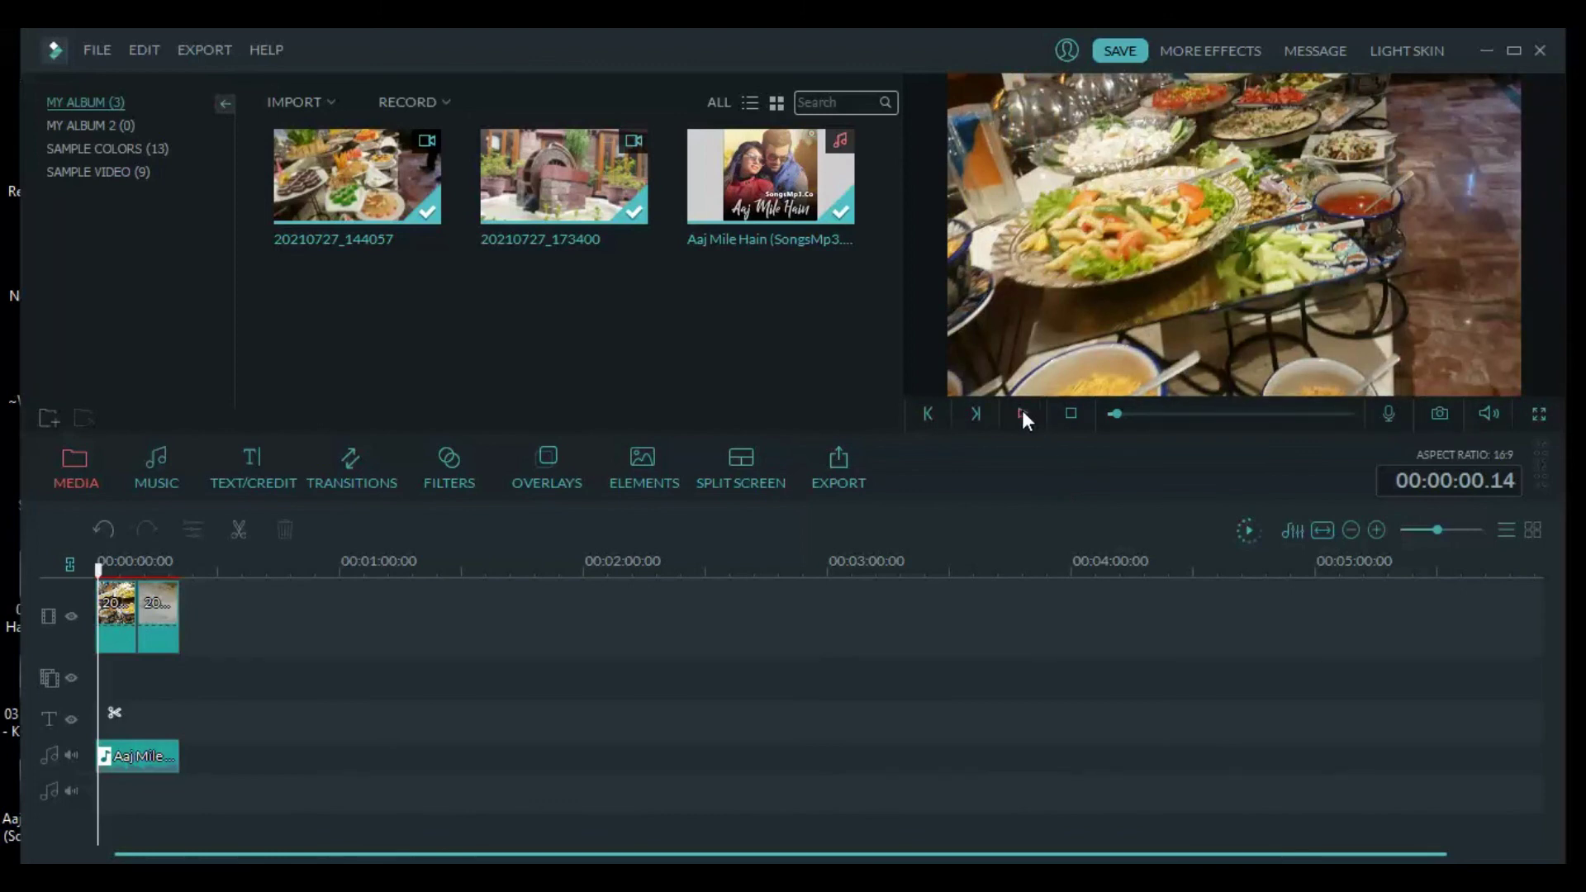
pyautogui.click(1023, 413)
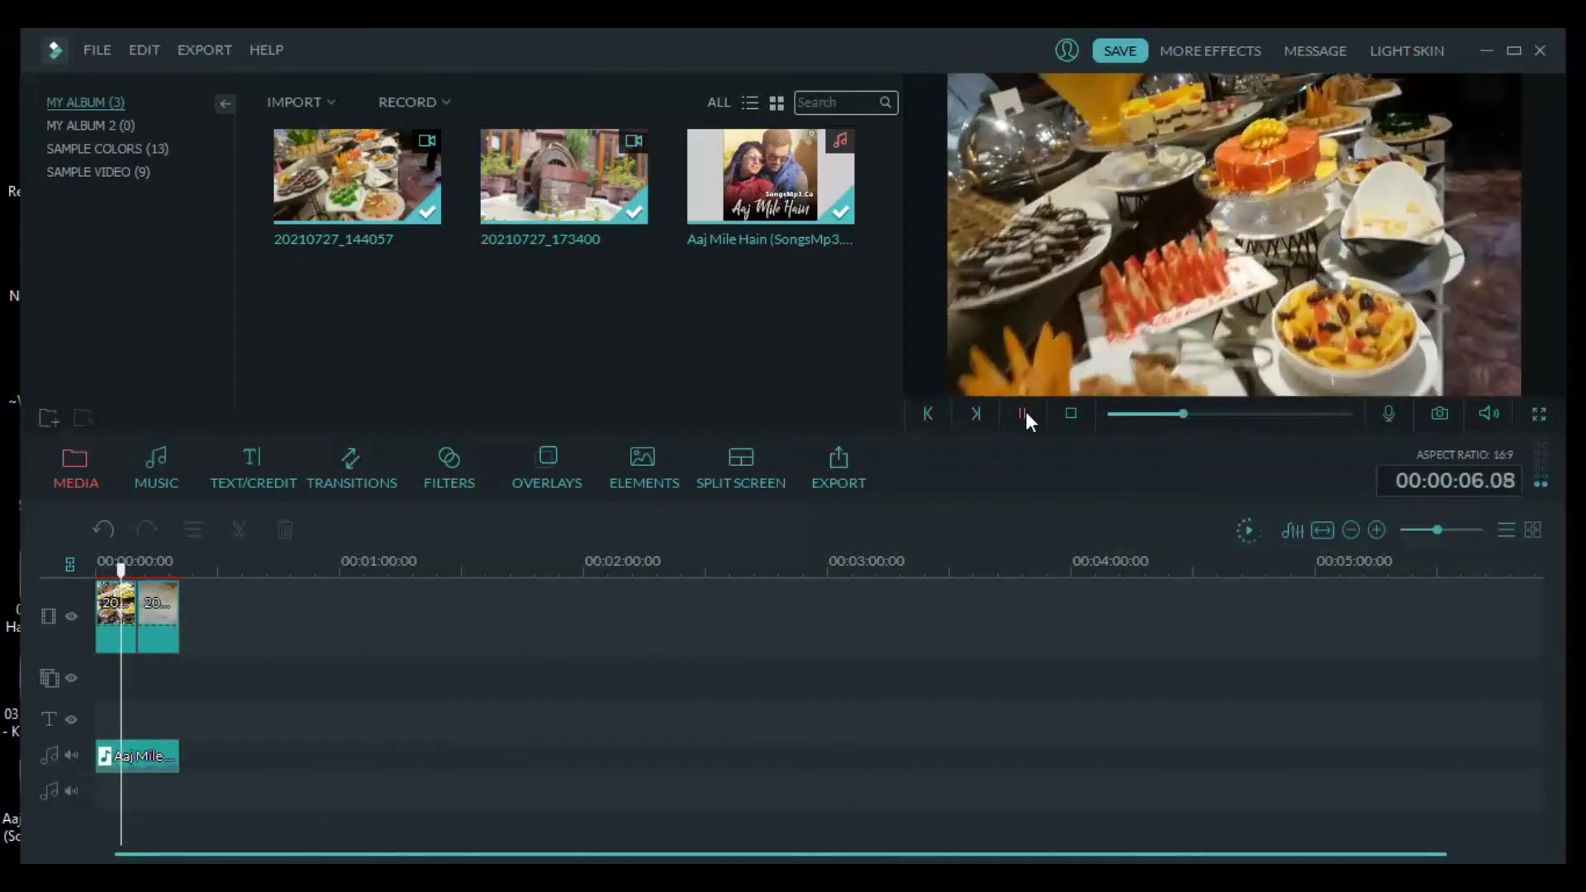
pyautogui.click(1024, 411)
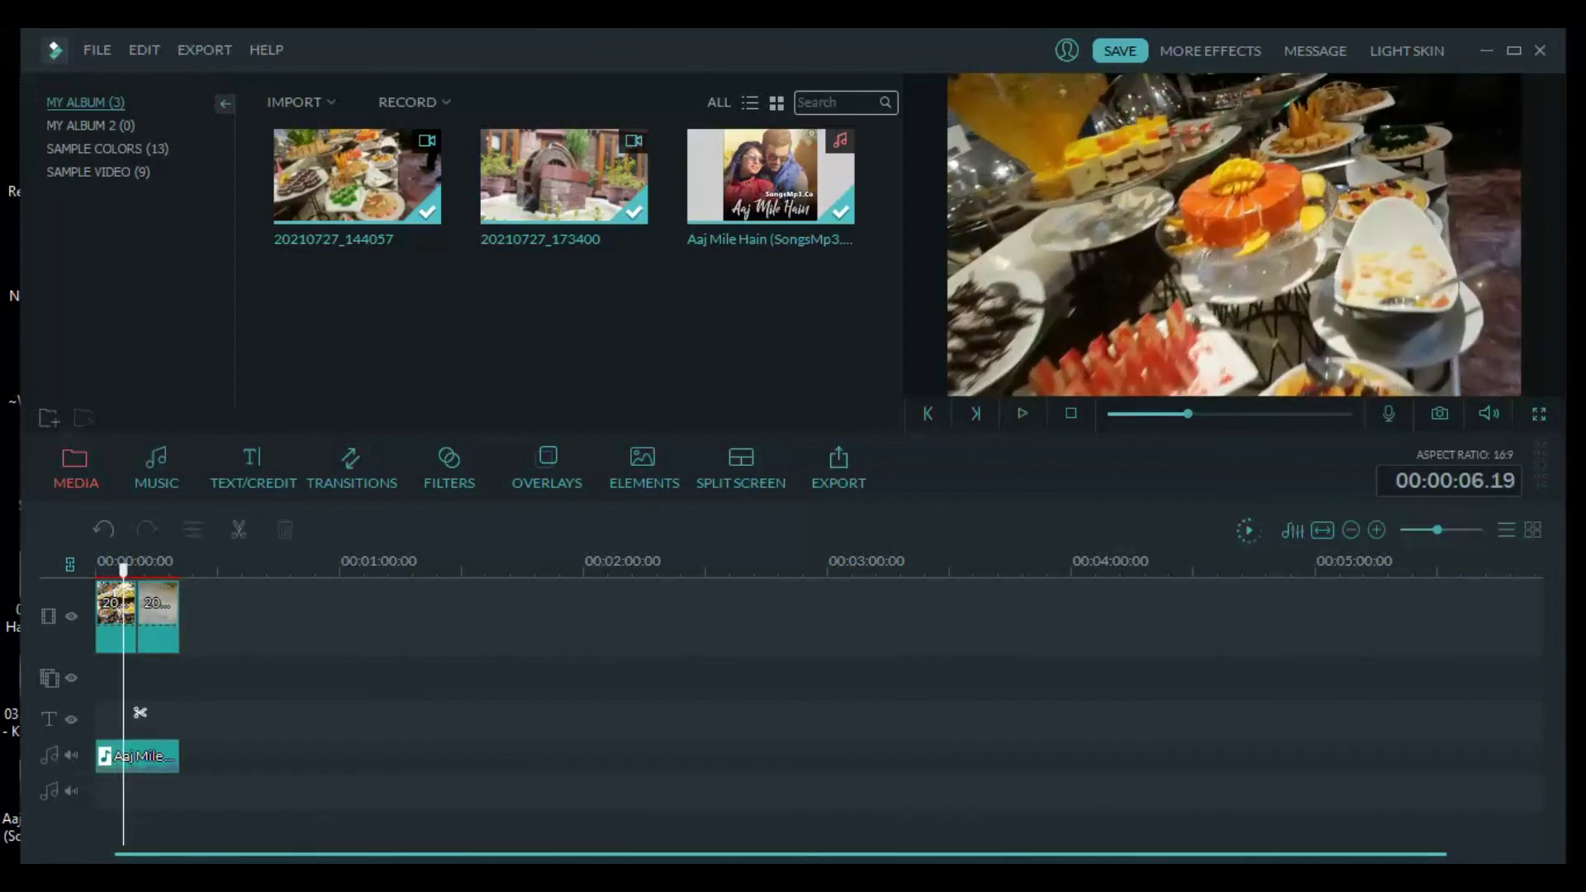
# Export the project as a 1920x1080 MP4 file named "my video" to the Desktop folder
pyautogui.click(222, 48)
pyautogui.click(234, 78)
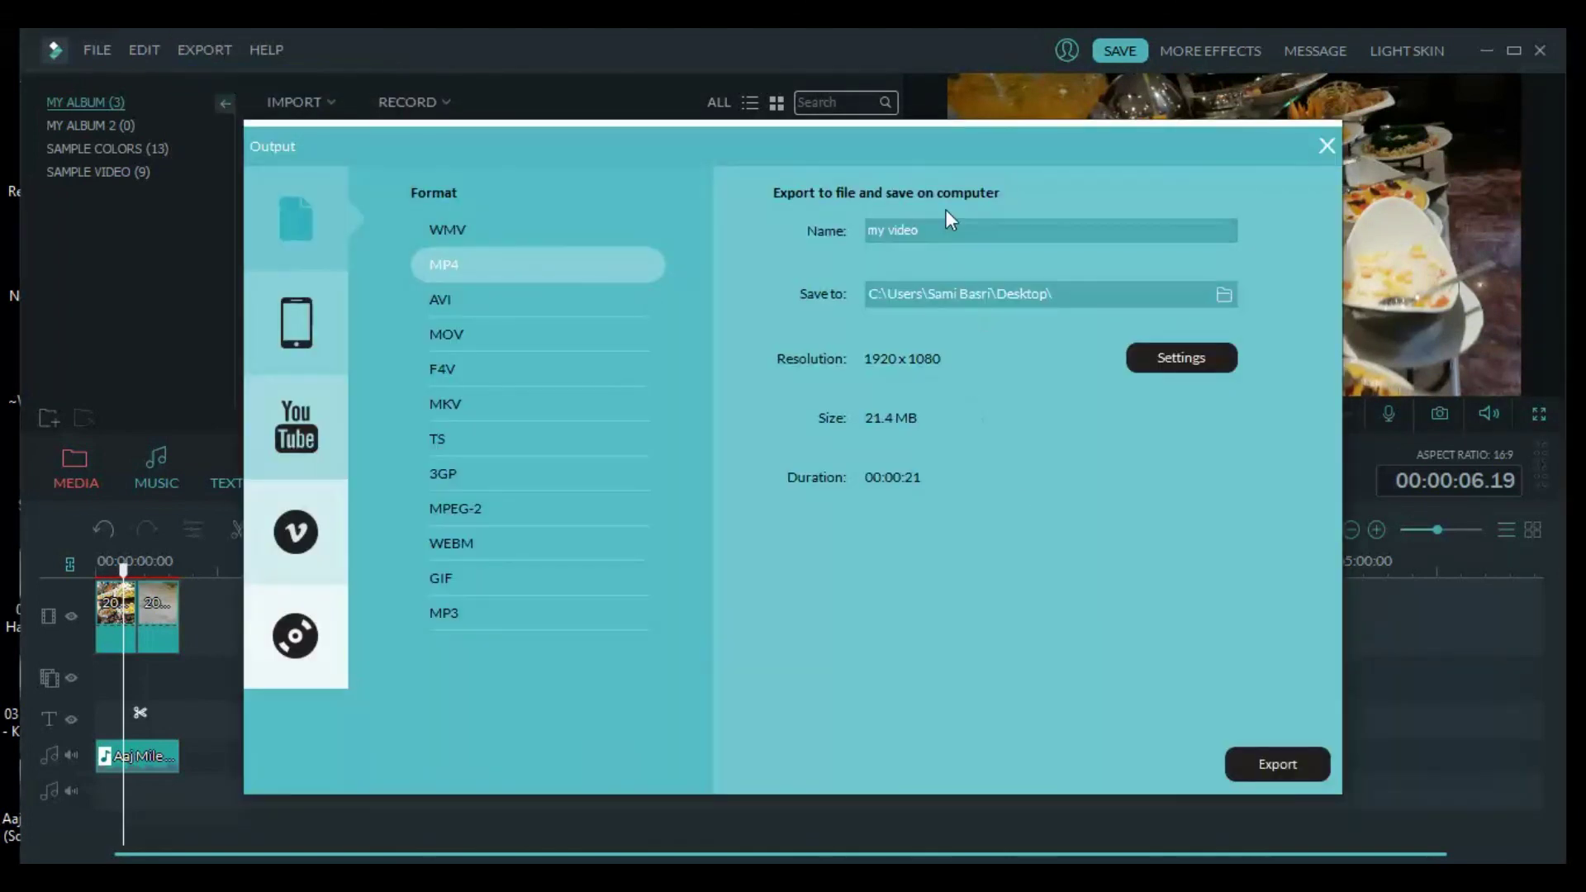
pyautogui.click(1272, 760)
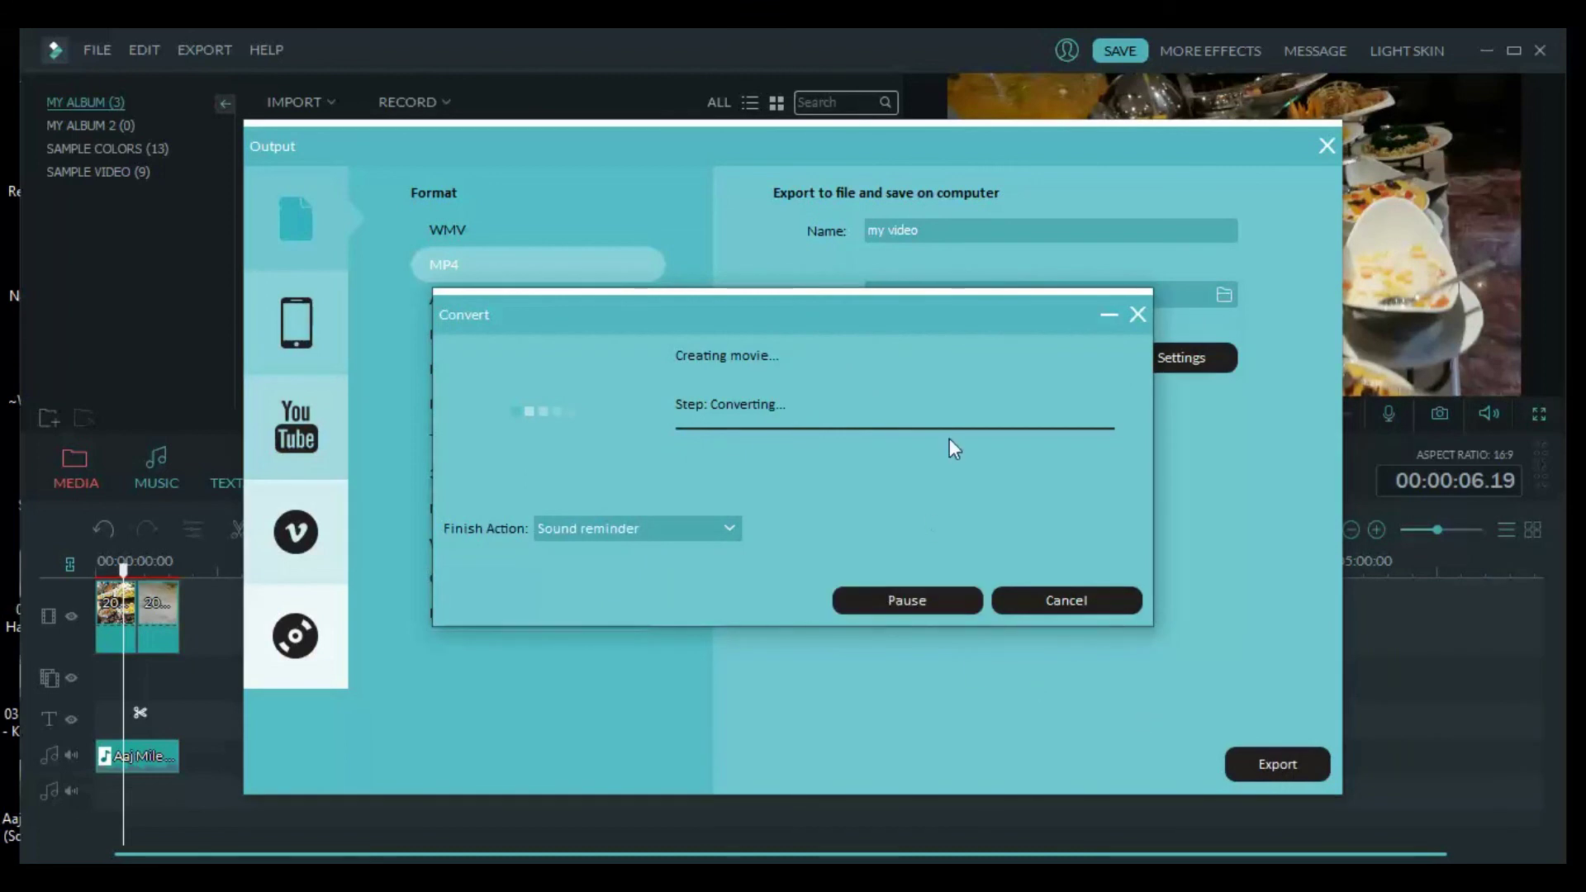